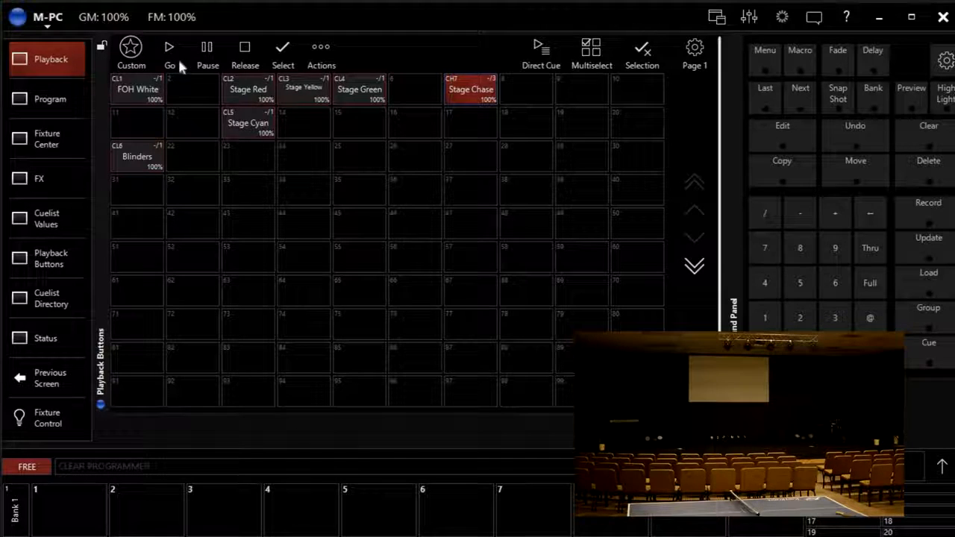
Step: Start the FOH White cuelist with Go, and release it again
click(146, 91)
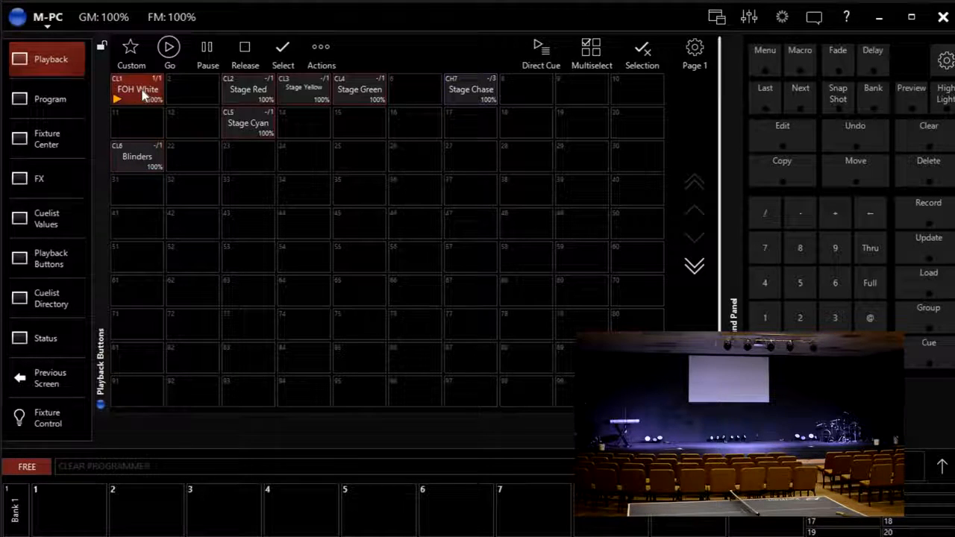
click(243, 53)
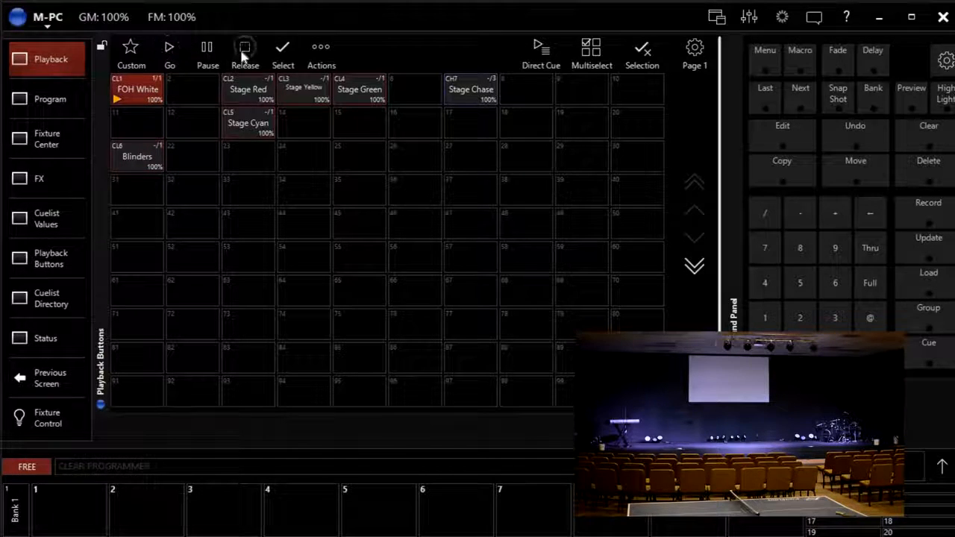
click(135, 98)
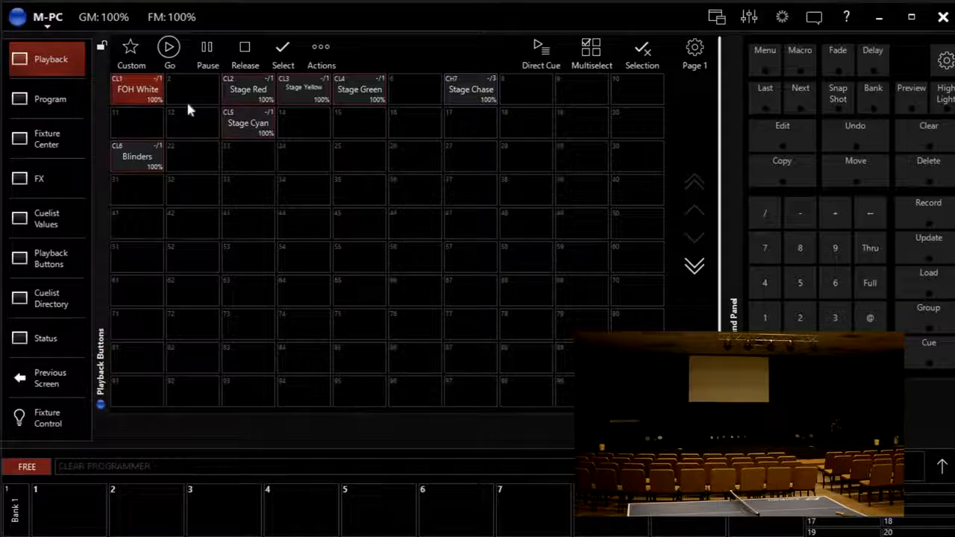
Step: Open the options of the FOH White cuelist and set its release time to 0 s
right_click(135, 89)
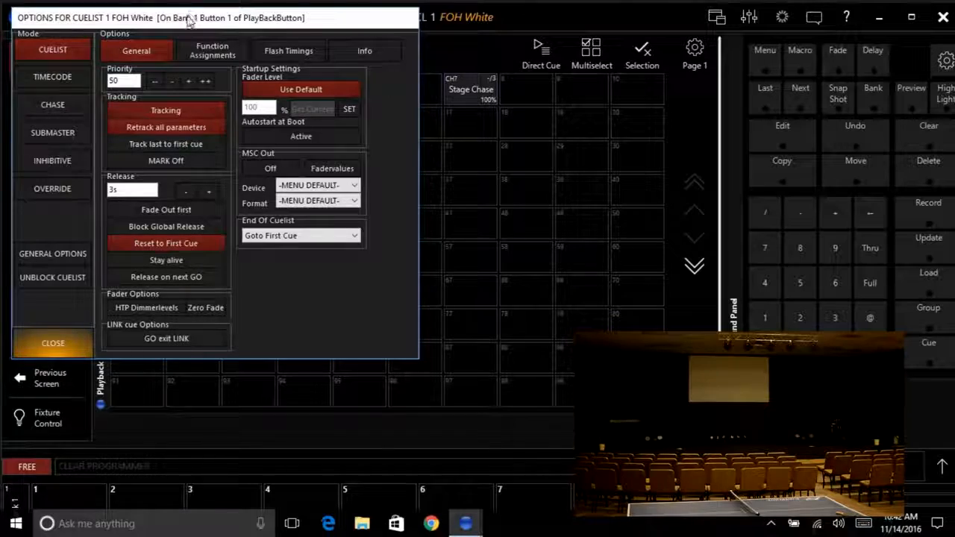
drag(190, 17, 325, 77)
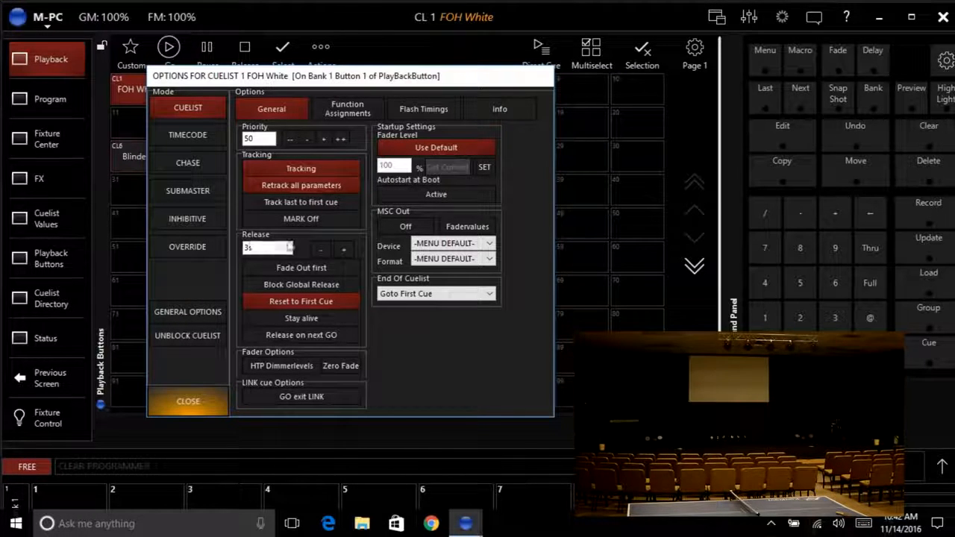
click(319, 250)
click(318, 250)
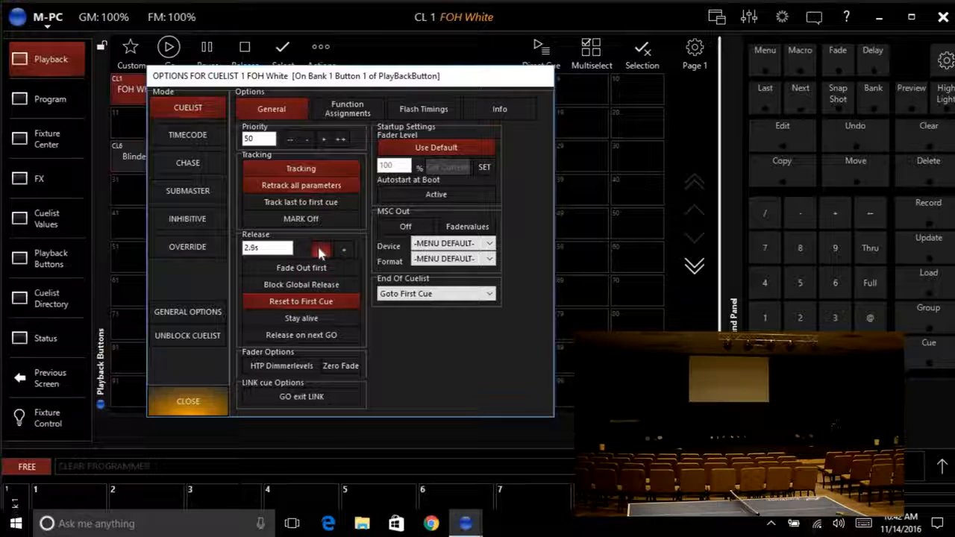
click(319, 249)
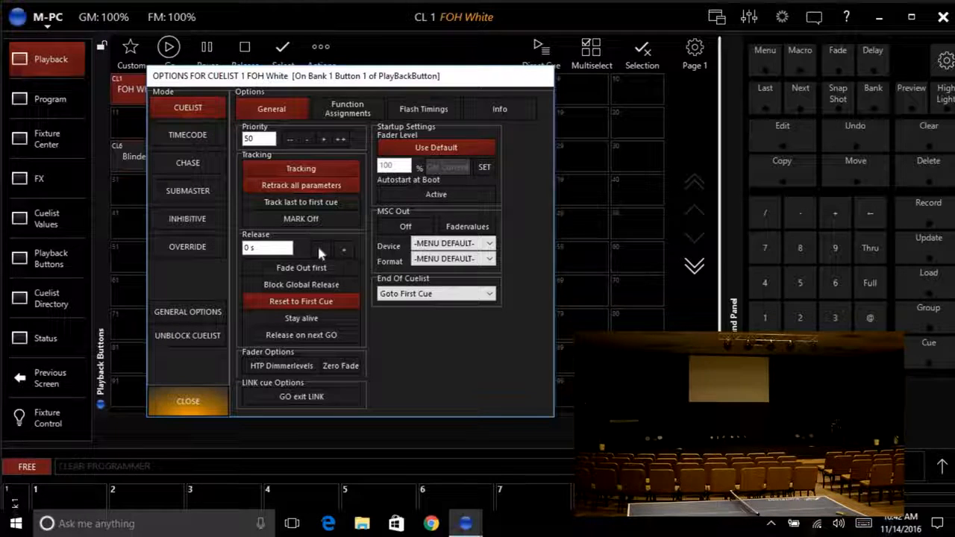
Step: Set the Down Action of the FOH White cuelist to TOGGLE and close its options
click(339, 110)
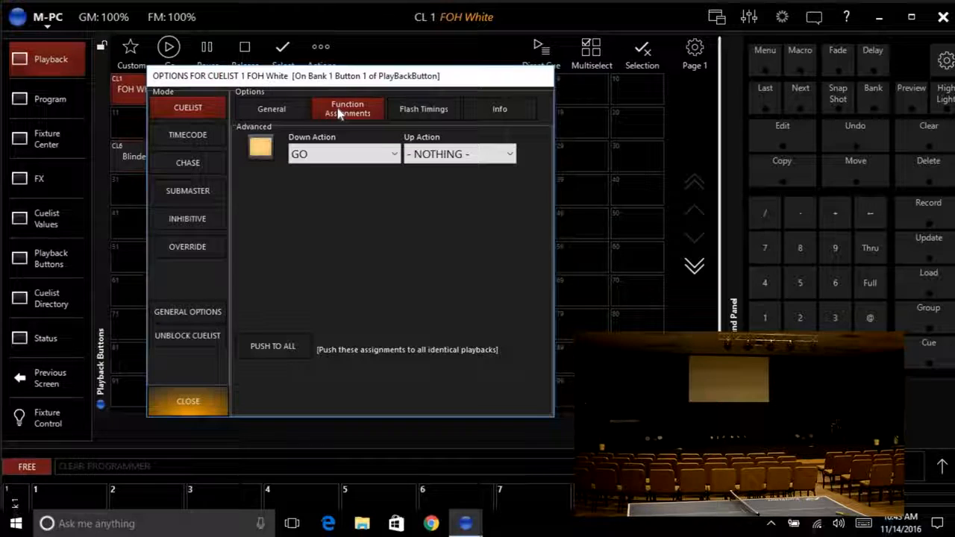
click(354, 160)
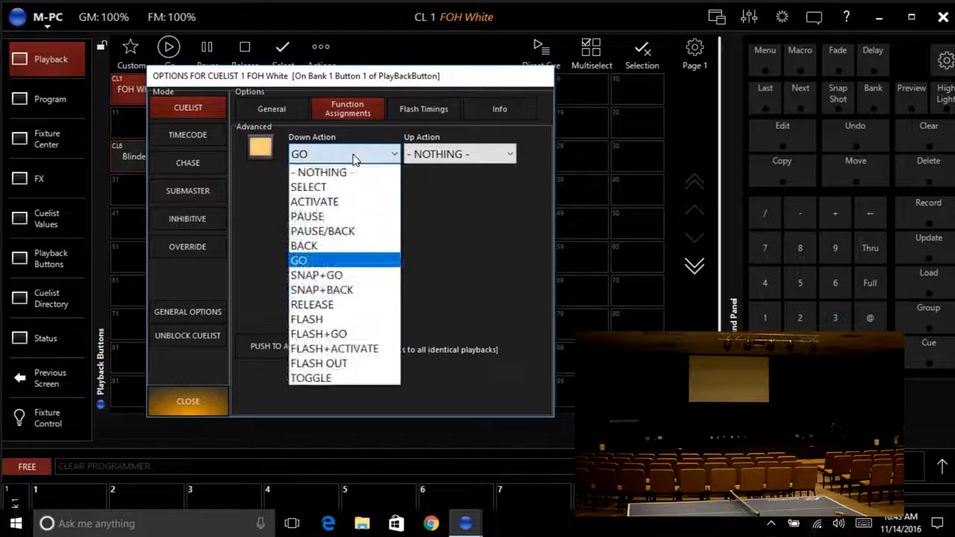
click(336, 380)
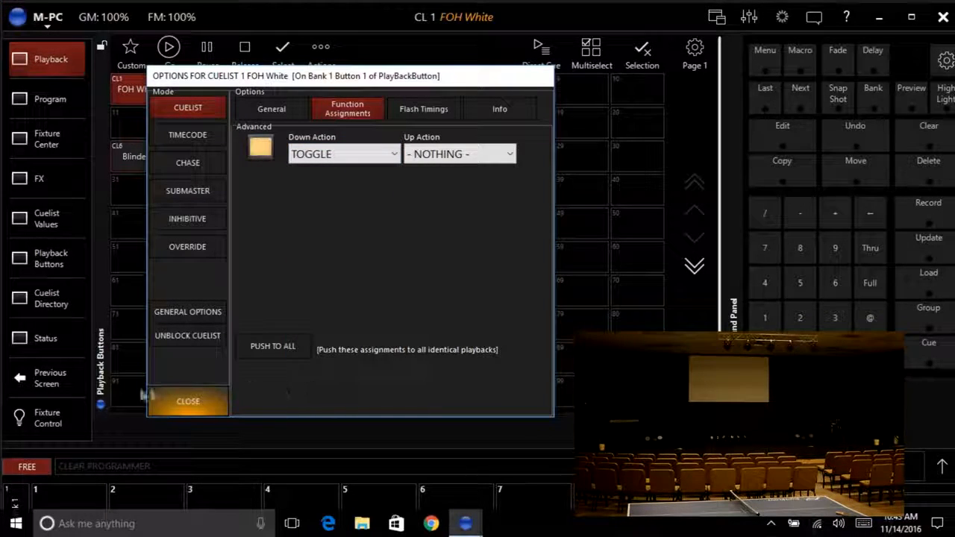
click(176, 401)
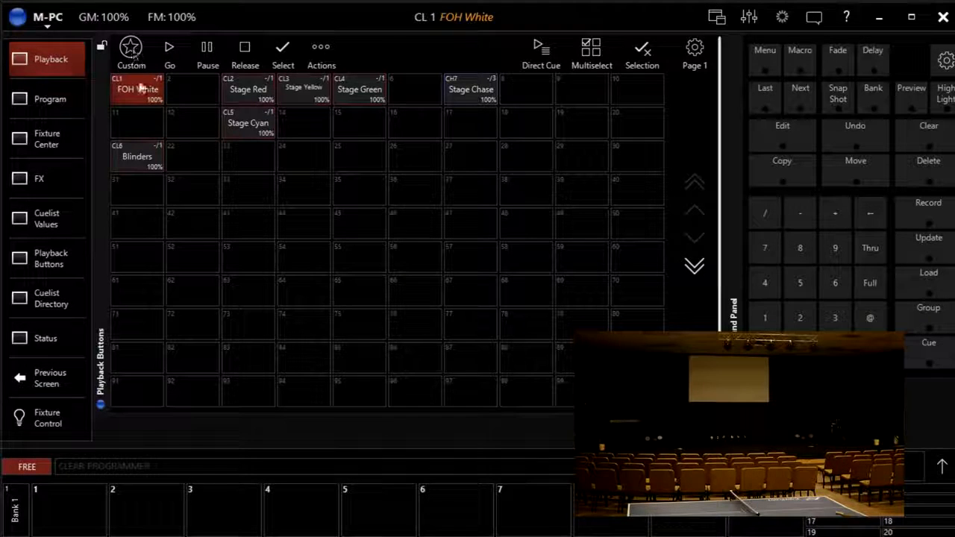
Step: Test the FOH White playback button by toggling it on and off several times
click(139, 88)
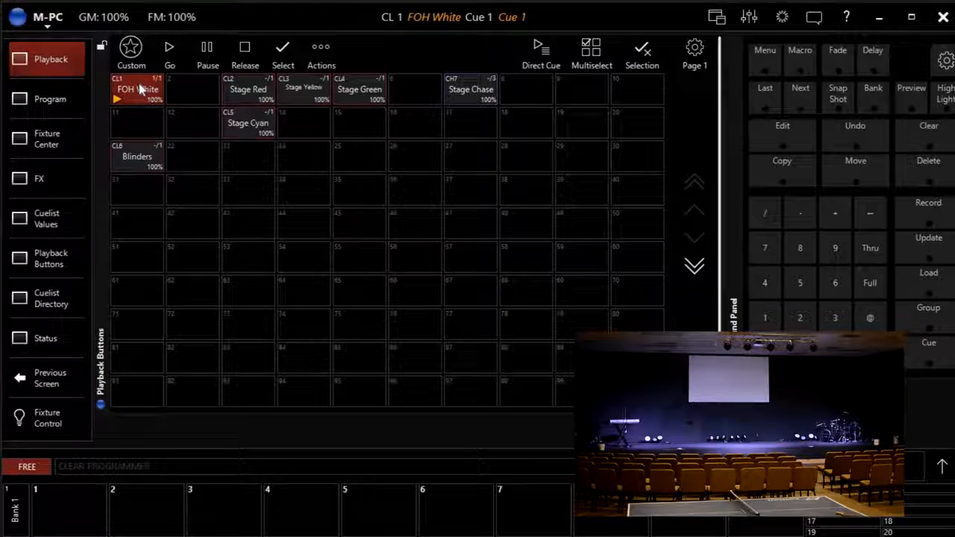
click(139, 89)
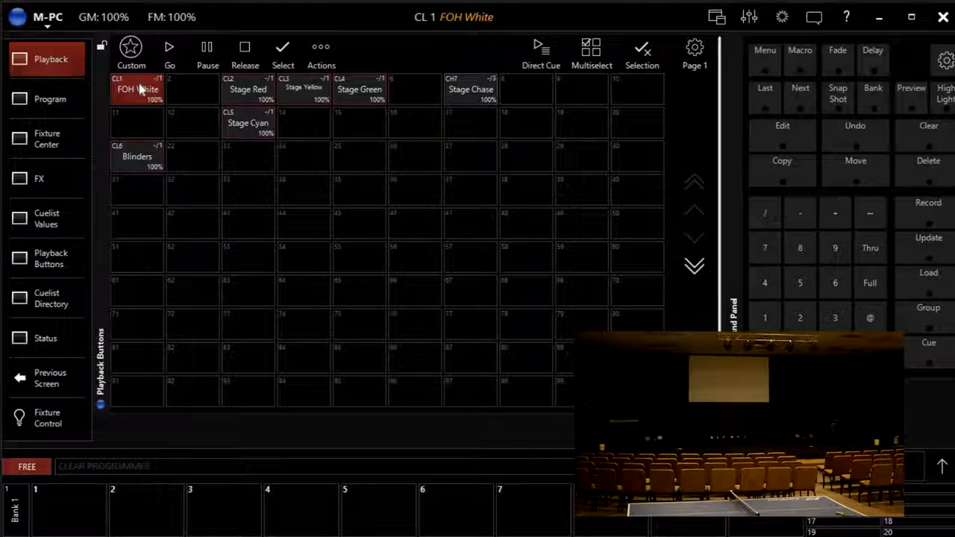
click(139, 89)
click(139, 89)
click(139, 89)
click(139, 89)
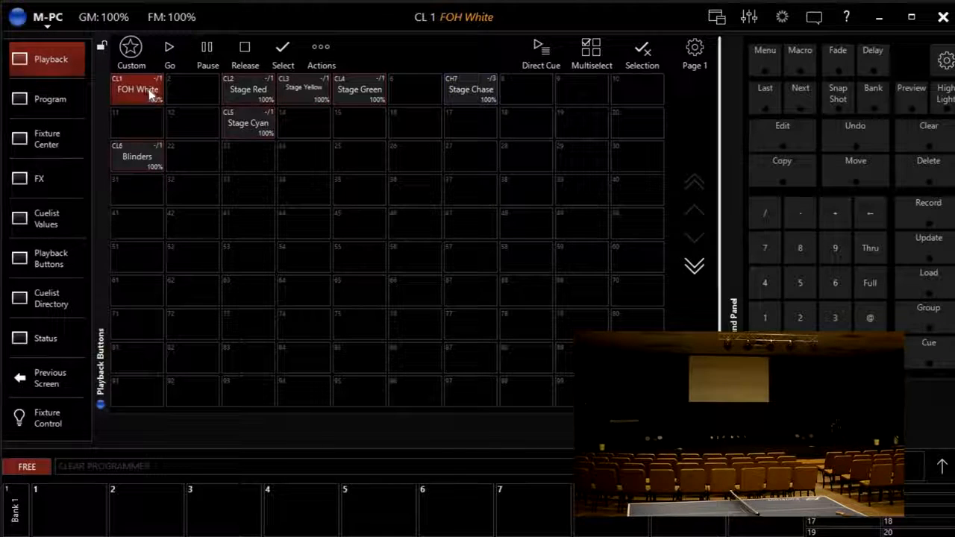
Step: Open the options of the Stage Red cuelist and set its release time to 0 s
right_click(241, 90)
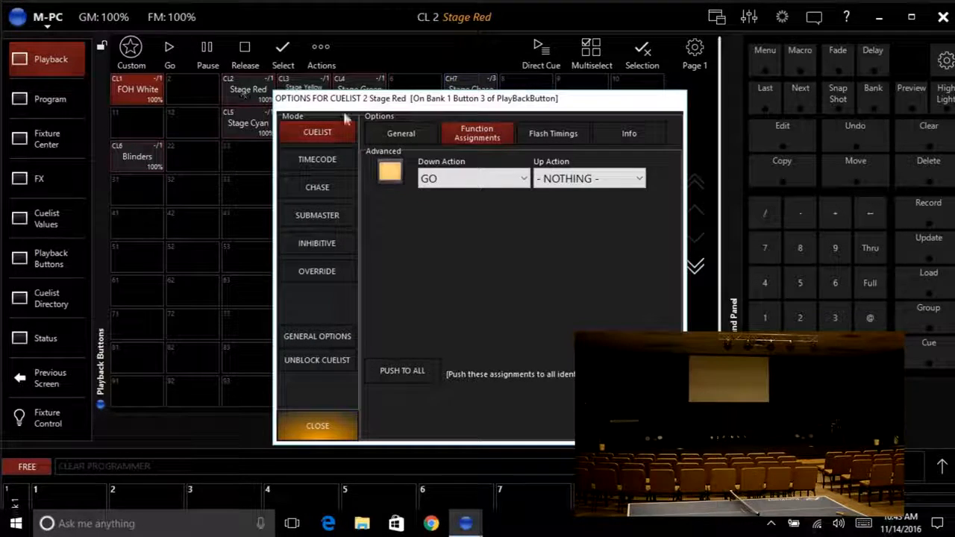
click(411, 134)
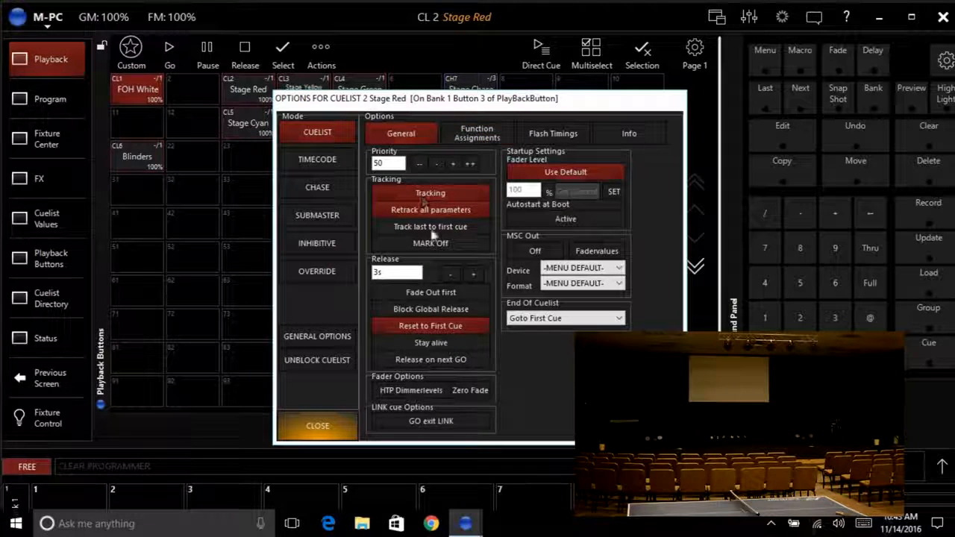
click(452, 275)
click(452, 275)
click(451, 274)
click(452, 275)
click(452, 274)
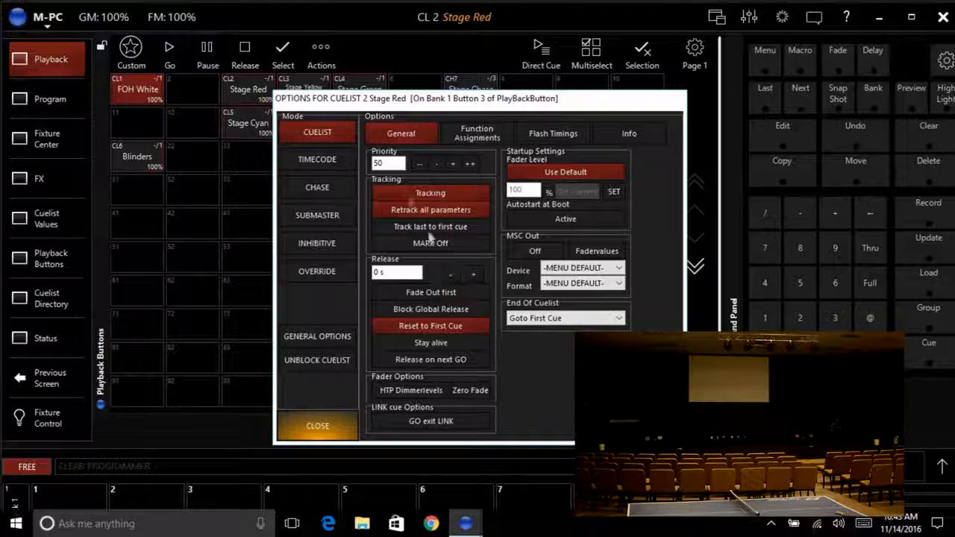
Step: Set the Down Action of the Stage Red cuelist to TOGGLE and close its options
click(476, 134)
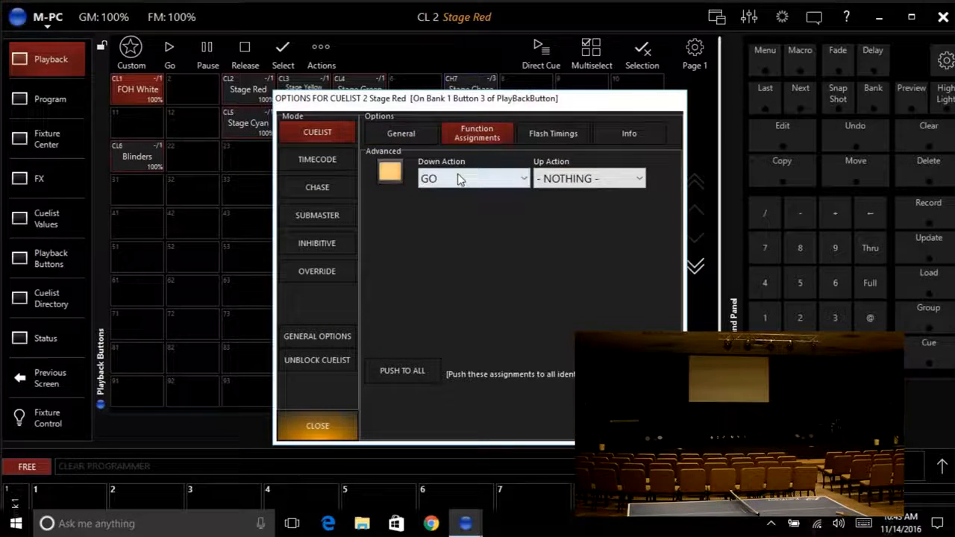
click(459, 178)
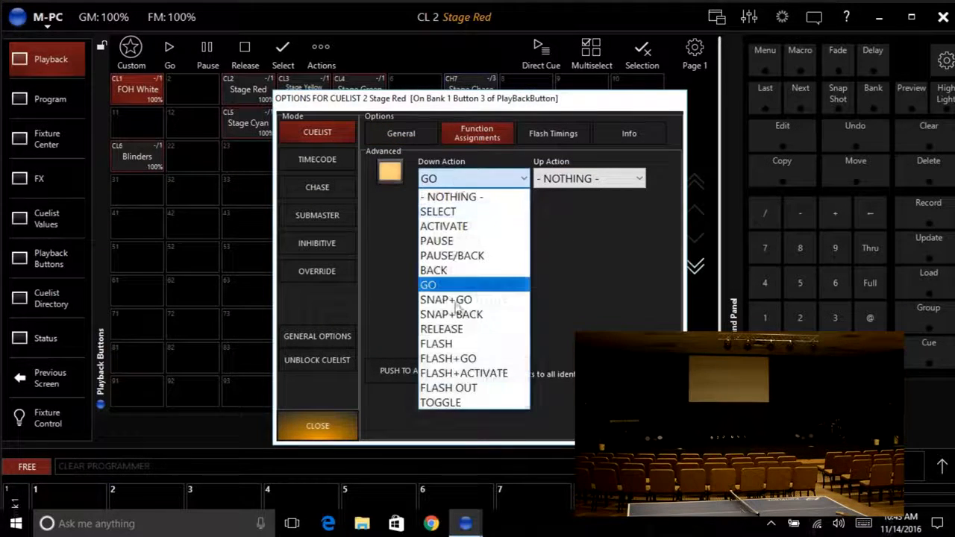
click(451, 403)
click(325, 435)
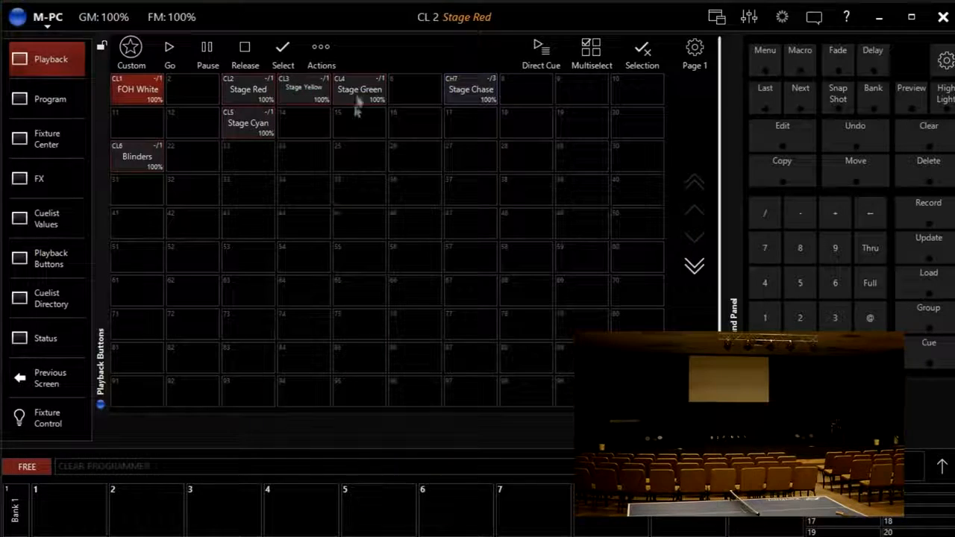
Step: Open the options of the Stage Green cuelist and set its Down Action to TOGGLE
right_click(358, 101)
click(429, 179)
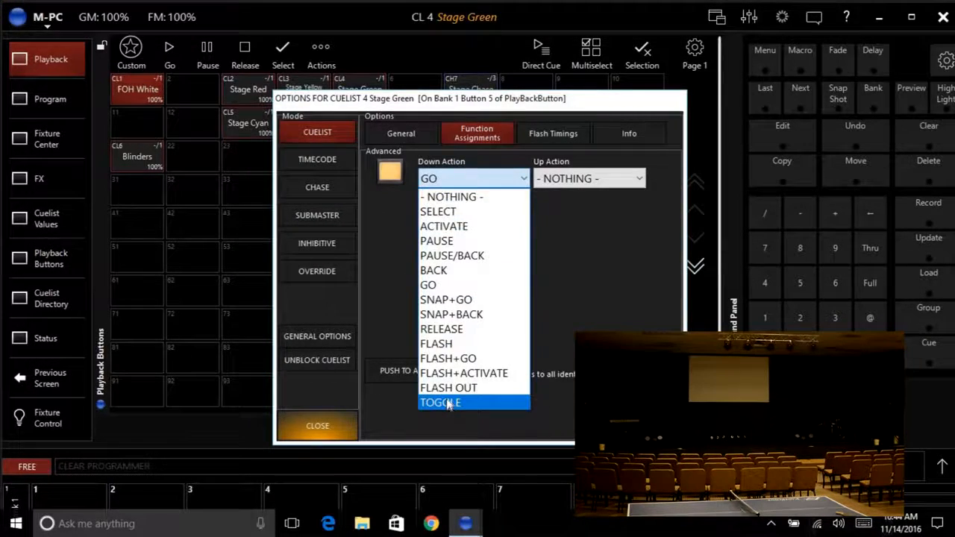
click(451, 402)
Step: Set the release time of the Stage Green cuelist to 0 s, recheck its options and close them
click(400, 133)
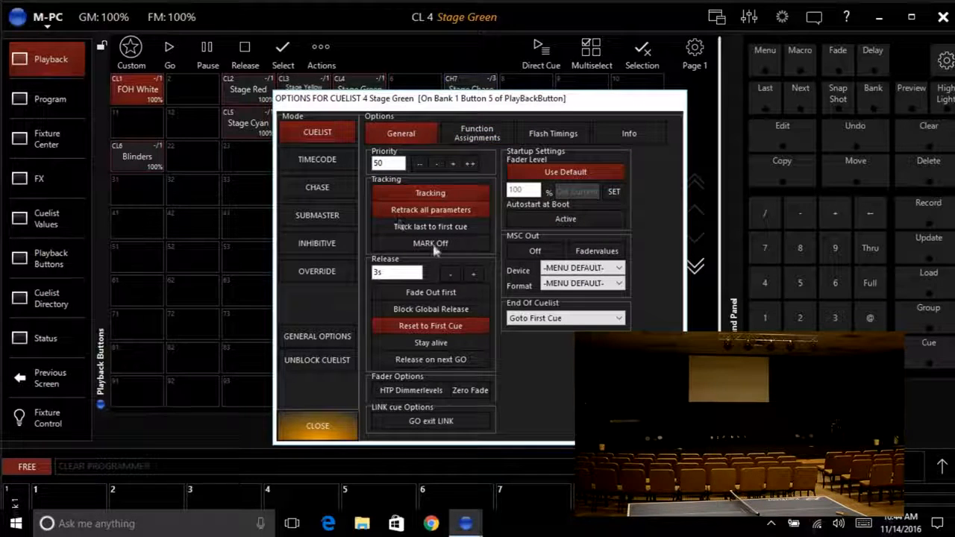
click(448, 275)
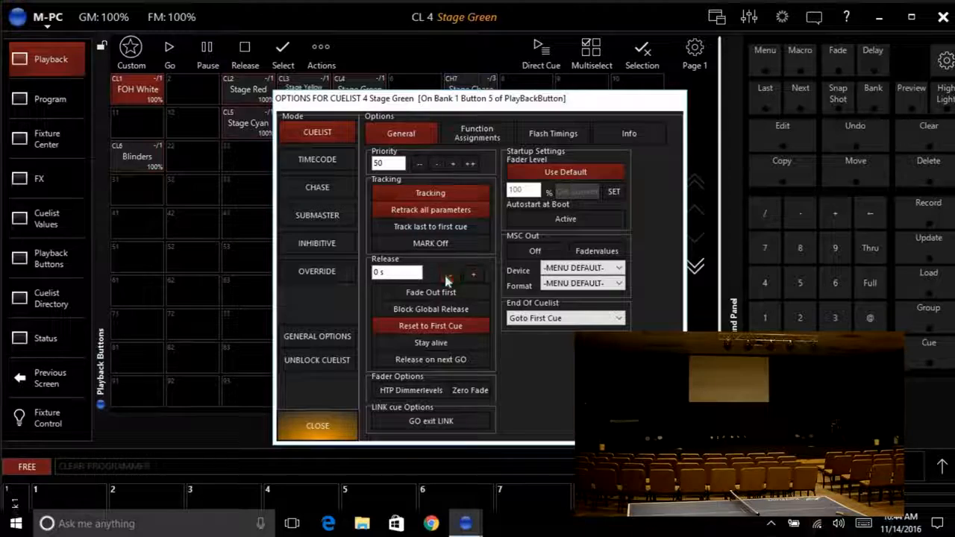
click(314, 422)
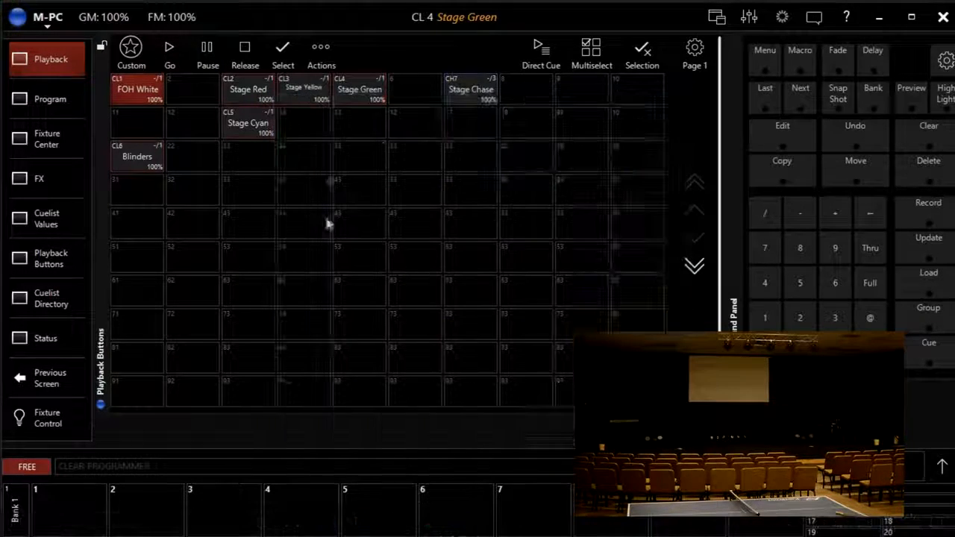
right_click(347, 104)
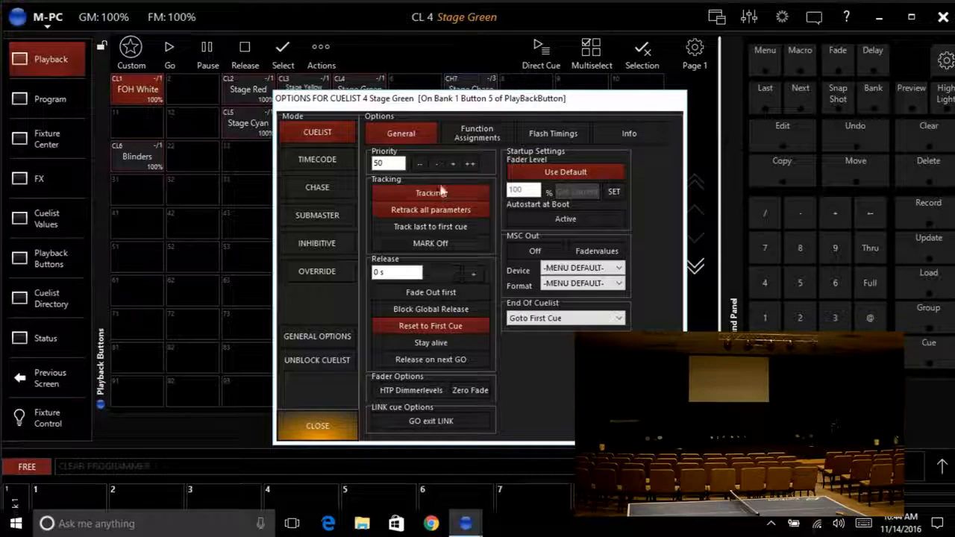
click(302, 426)
Step: Lower the release time of the Stage Cyan cuelist and set its Down Action to TOGGLE
right_click(259, 130)
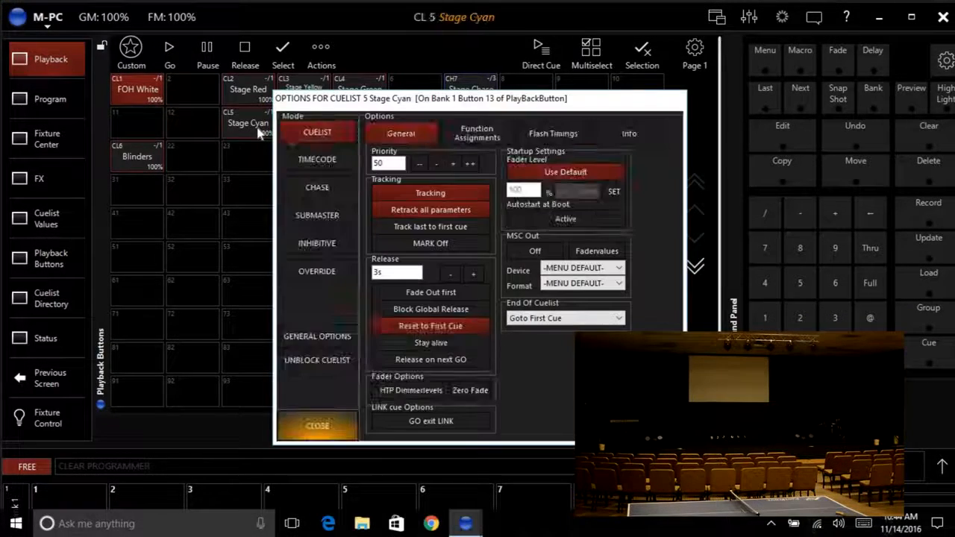
click(451, 275)
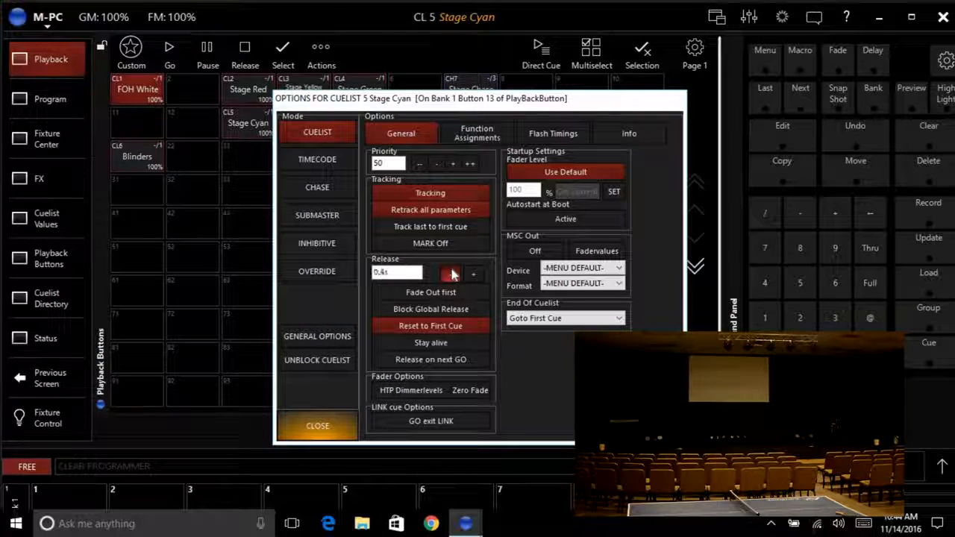
click(477, 132)
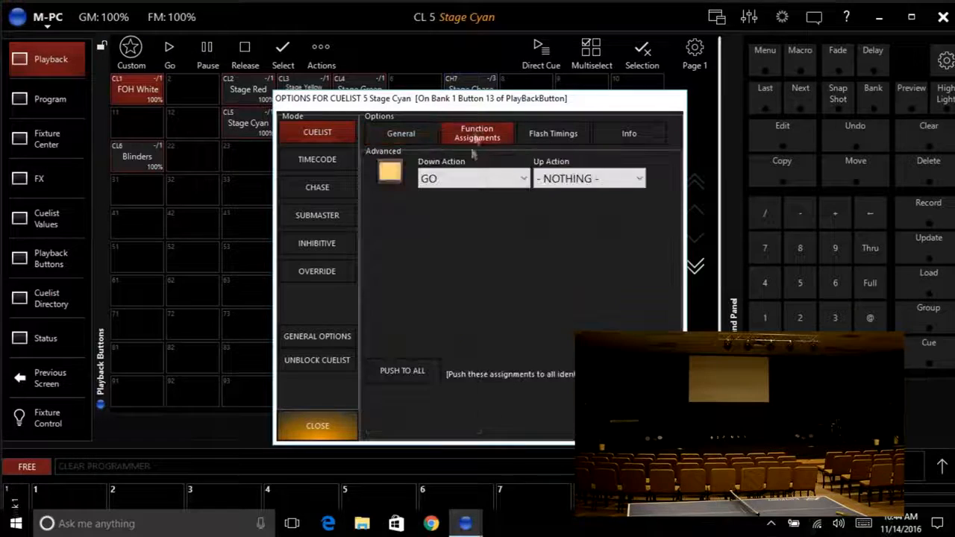
click(485, 183)
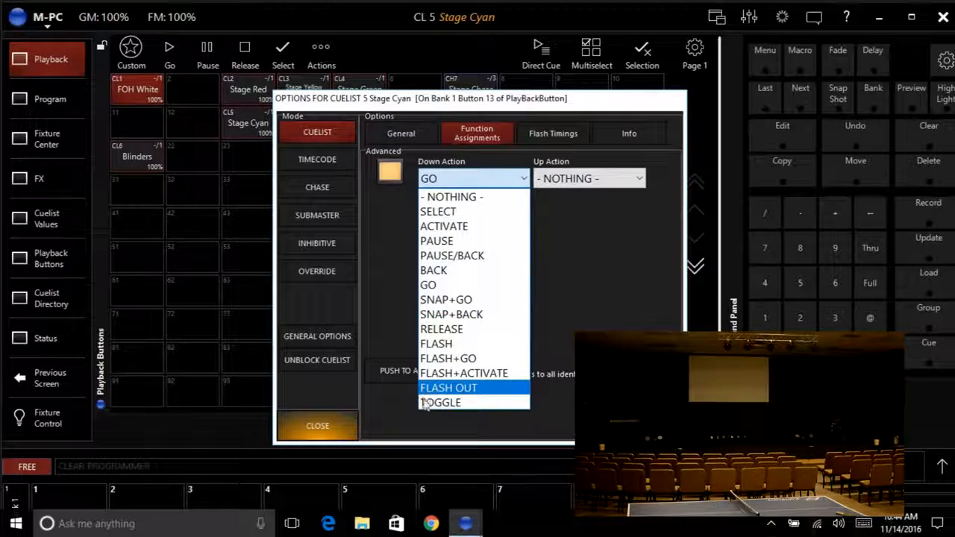
click(440, 402)
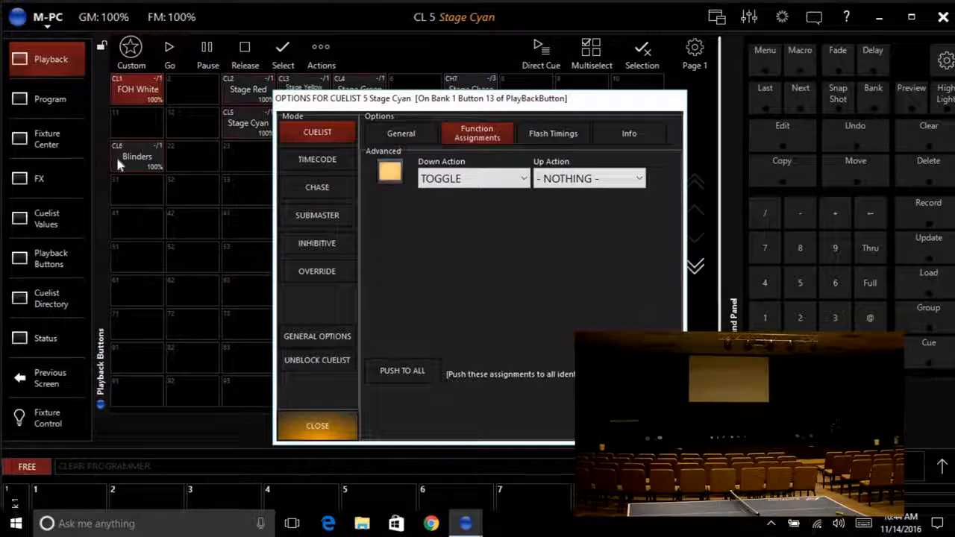
Step: Open the options of the Blinders cuelist and set its Down Action to TOGGLE
click(144, 167)
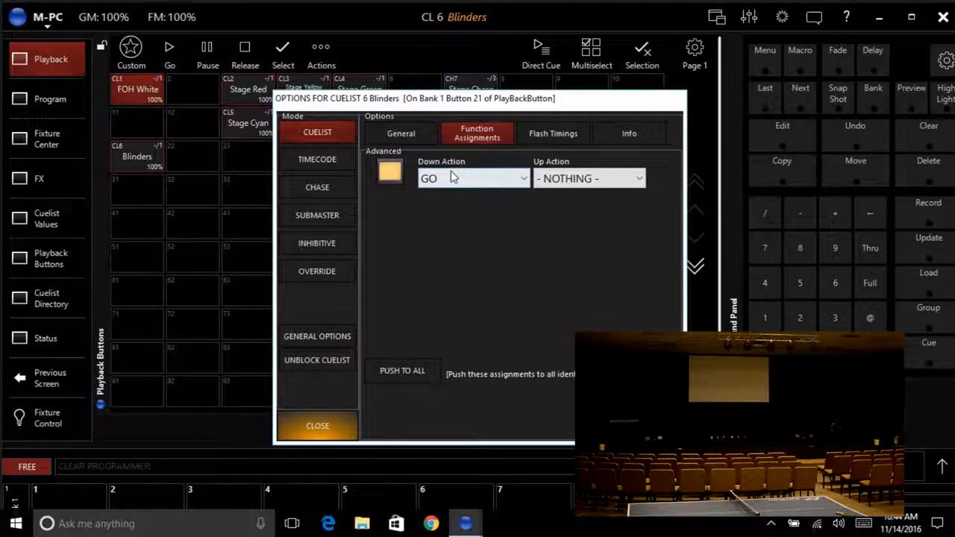
click(440, 178)
click(440, 402)
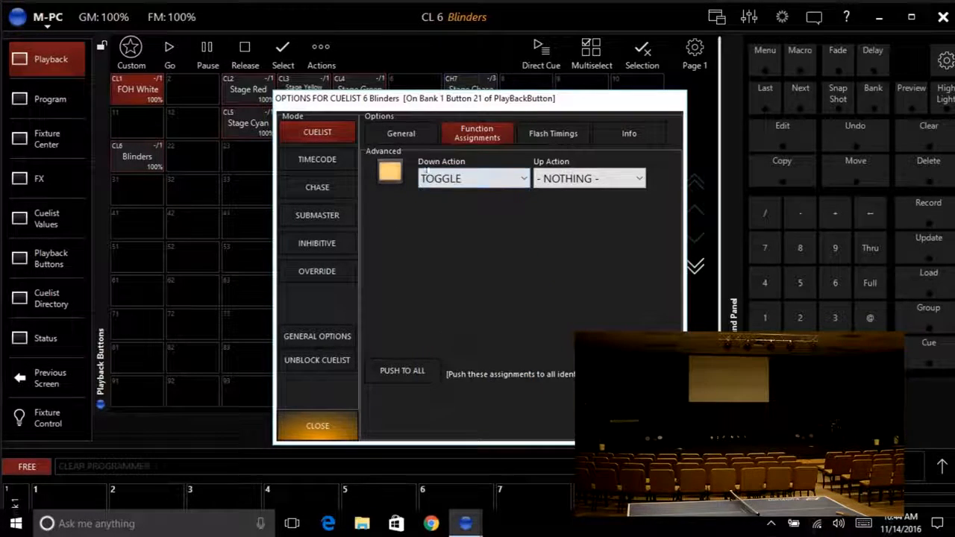
Step: Set the release time of the Blinders cuelist to 0 s and move its options window clear of the playback buttons
click(405, 133)
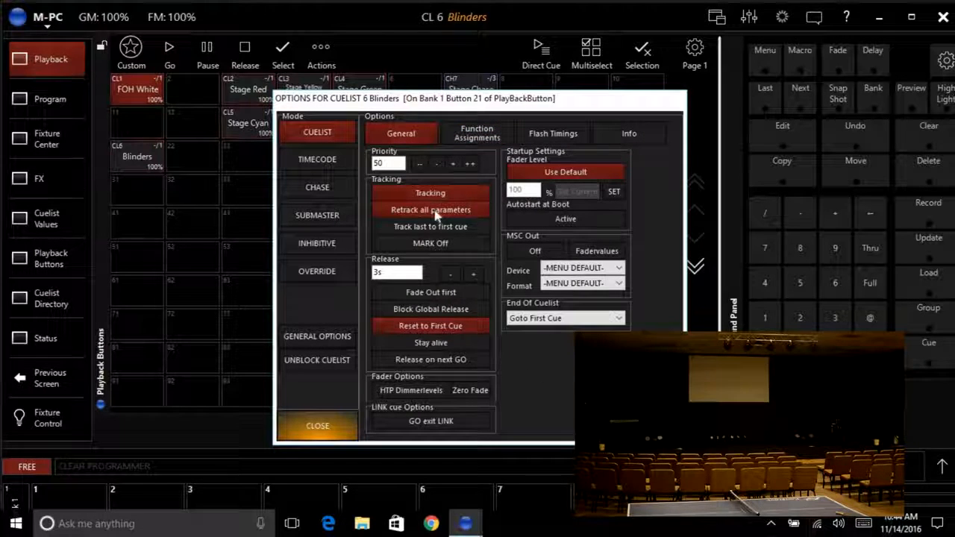
click(451, 274)
click(451, 274)
click(451, 275)
click(451, 274)
click(451, 275)
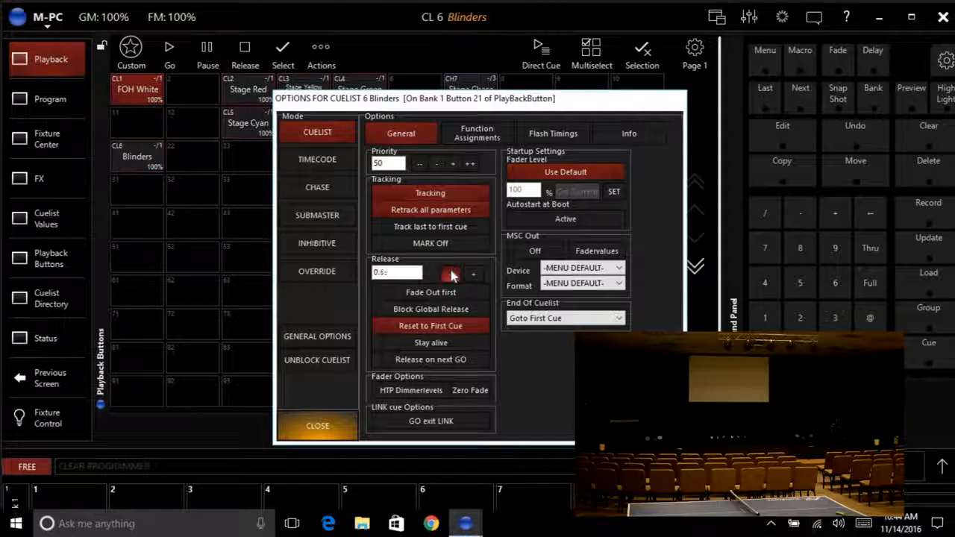
drag(440, 101, 386, 161)
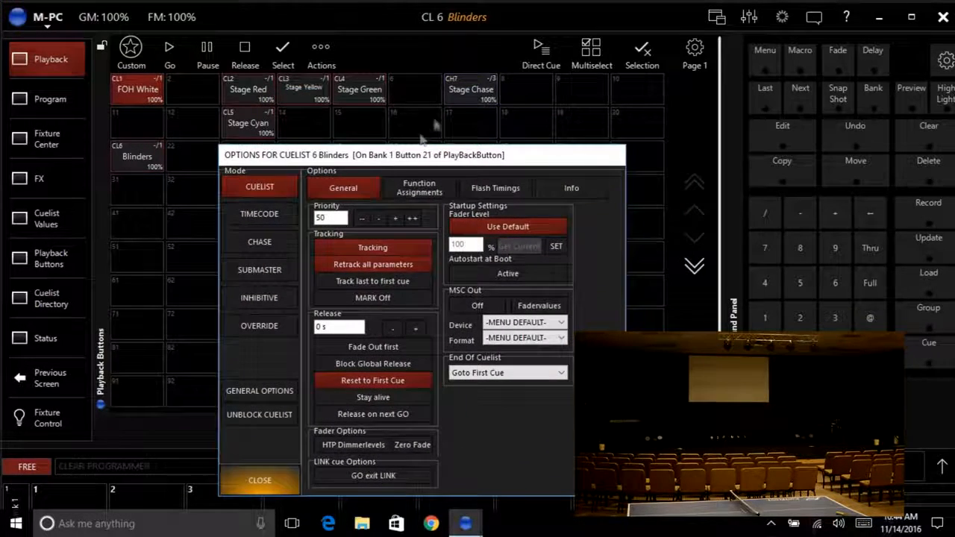
Step: Set the Stage Chase cuelist's release time to 0 s and its Down Action to TOGGLE, closing its options
click(466, 96)
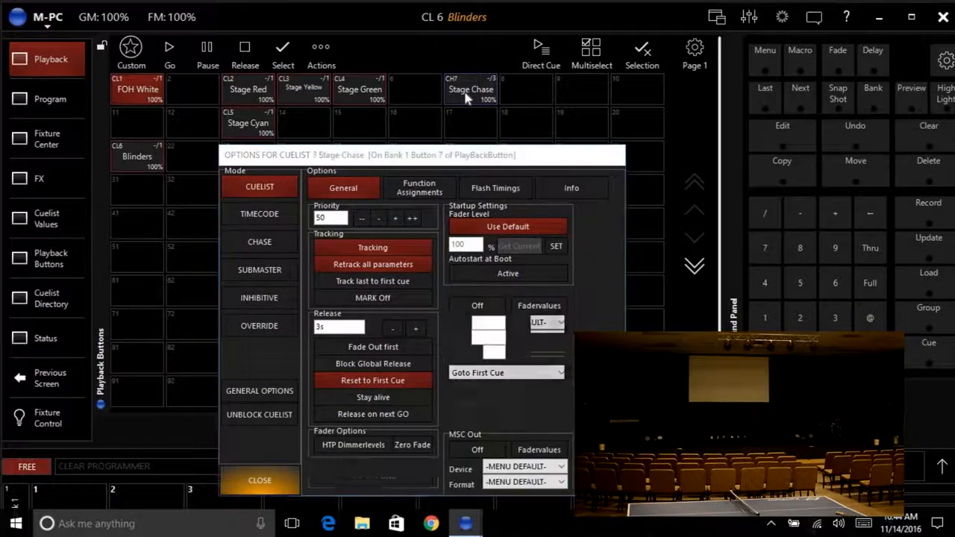
click(392, 330)
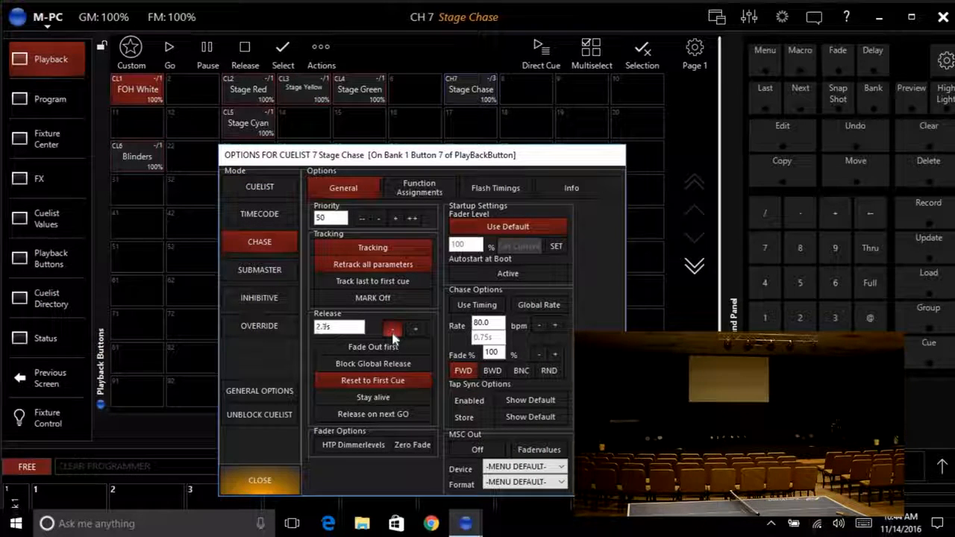
click(410, 193)
click(404, 232)
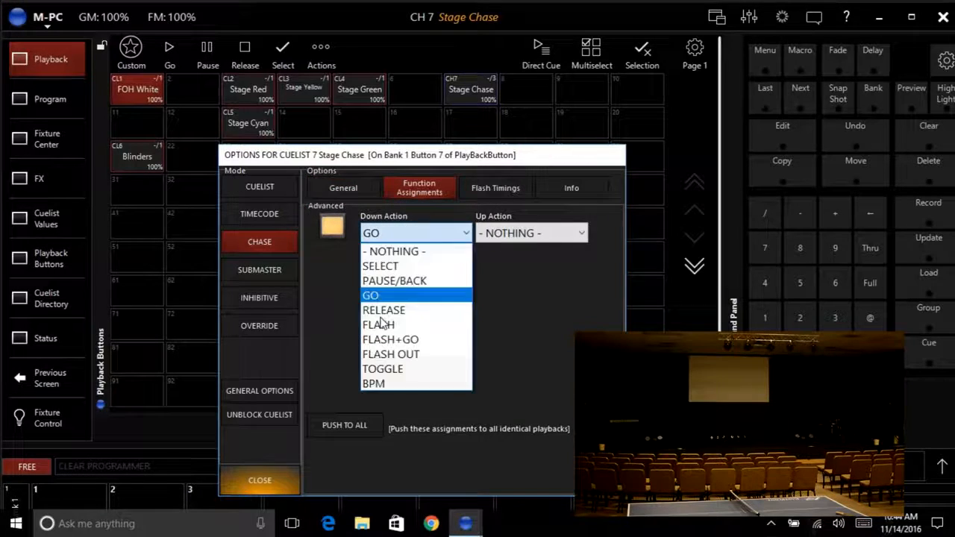
click(381, 369)
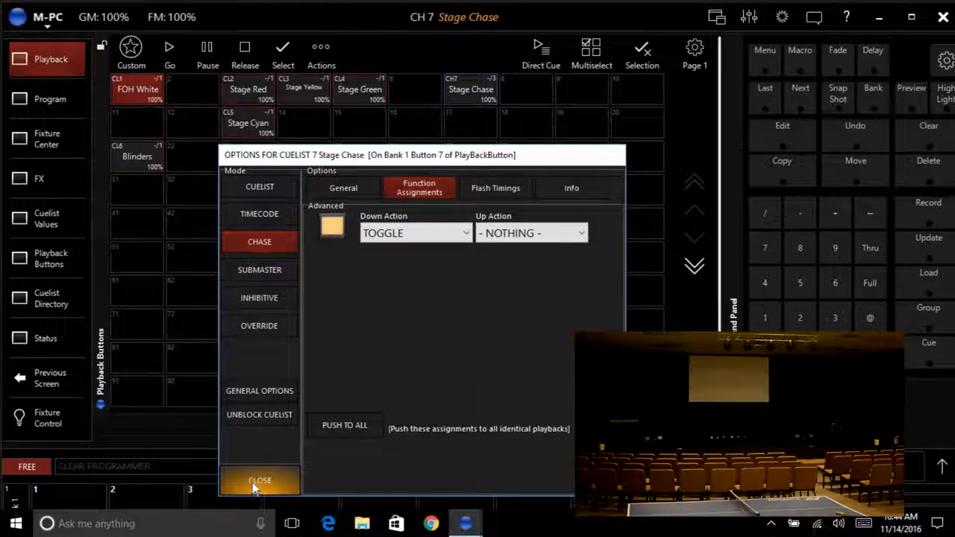
click(258, 481)
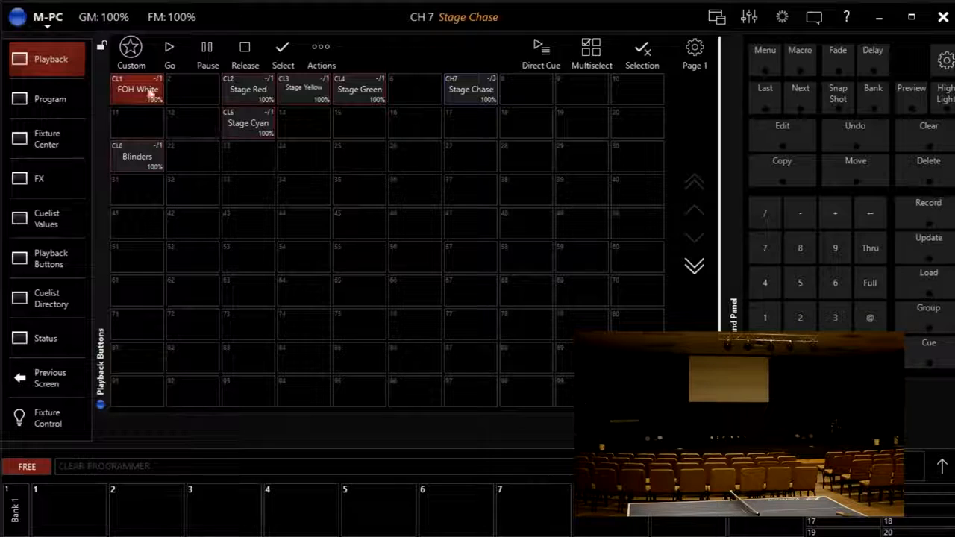
Step: Test the Stage Red, Cyan, Yellow and Green playback buttons in Custom mode by switching repeatedly between the colour looks
click(130, 49)
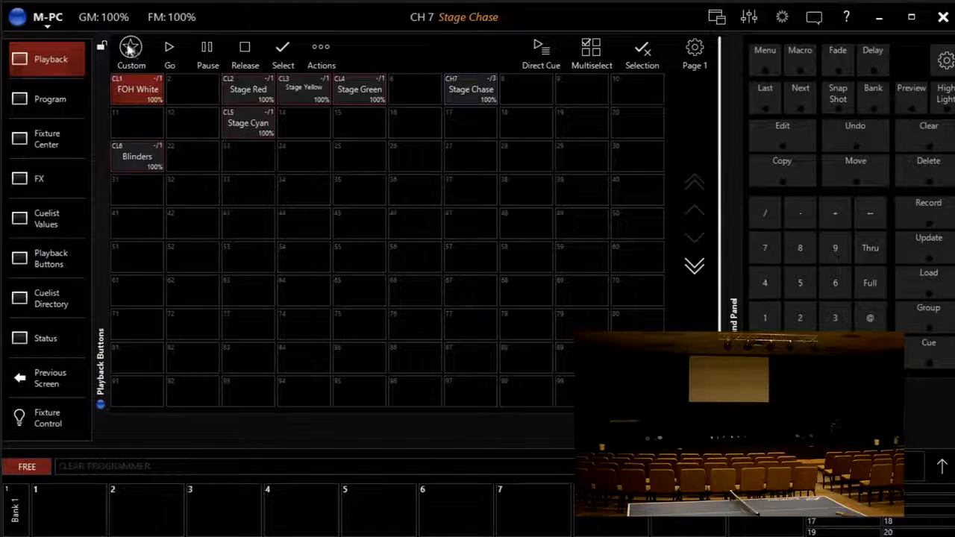
click(133, 50)
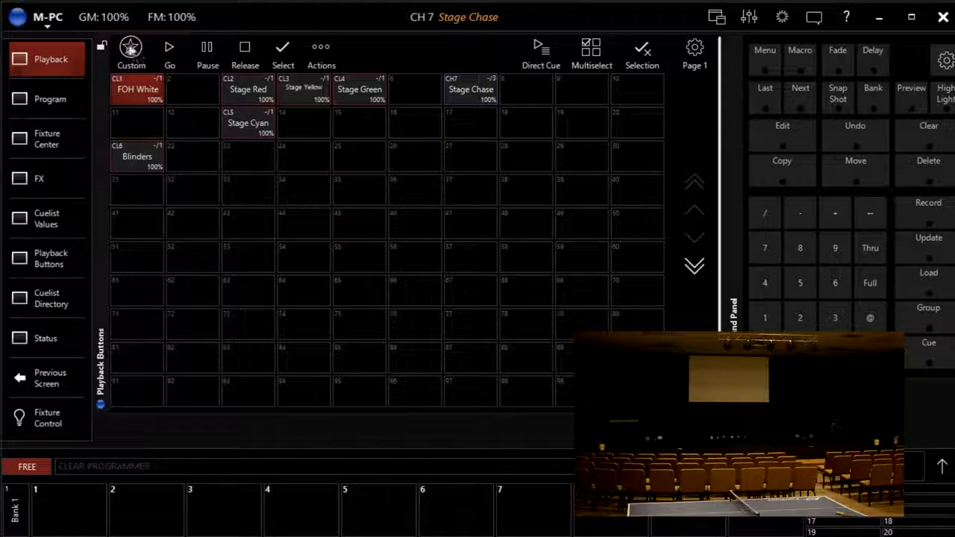
click(248, 91)
click(249, 120)
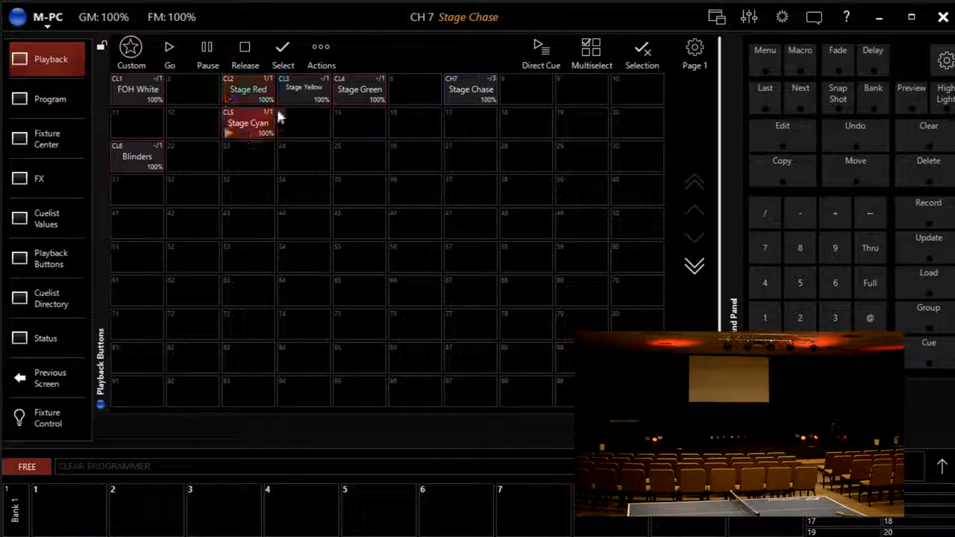
click(300, 88)
click(348, 100)
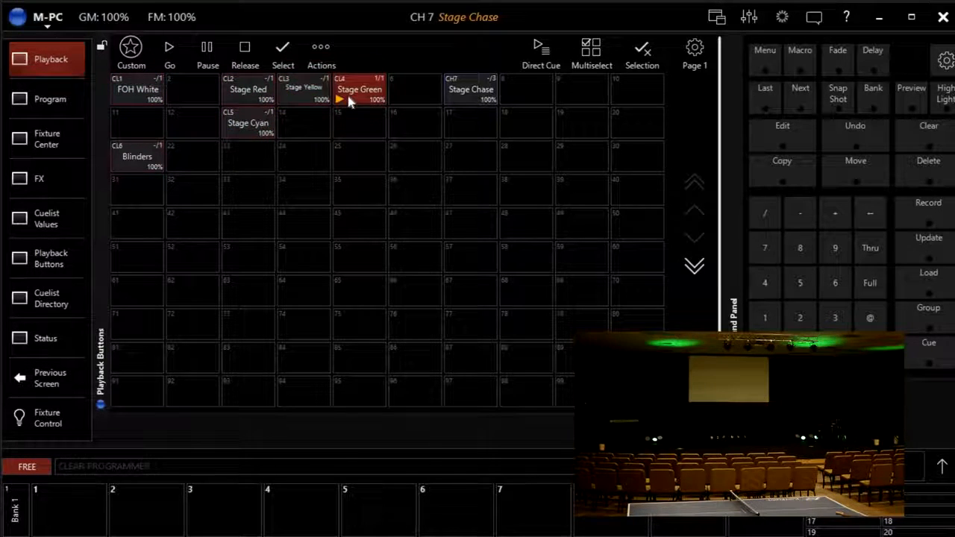
click(258, 121)
click(303, 91)
click(355, 91)
click(304, 91)
click(253, 92)
click(251, 129)
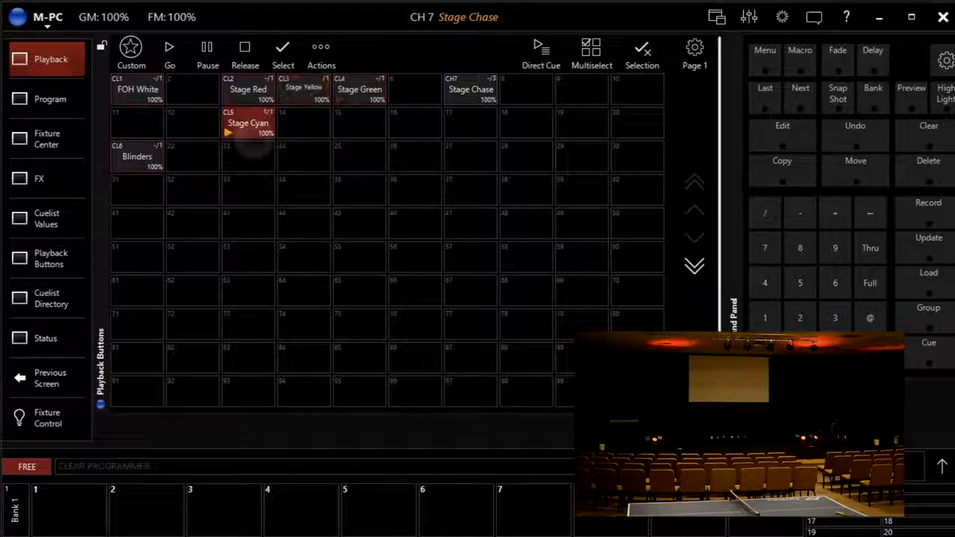
click(304, 90)
click(356, 90)
click(304, 90)
click(249, 91)
click(249, 125)
click(249, 91)
click(302, 90)
click(358, 91)
click(304, 91)
click(249, 91)
click(249, 125)
click(249, 91)
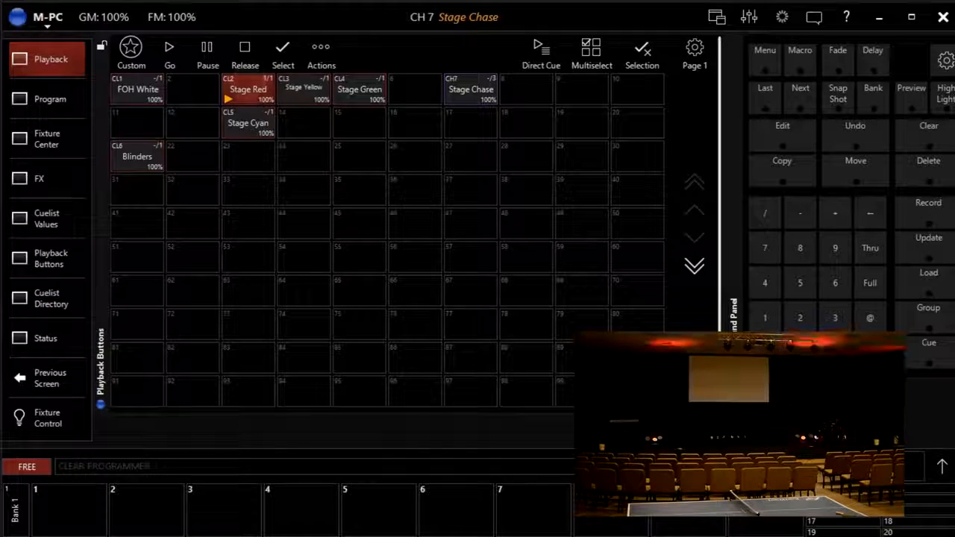
click(305, 94)
click(359, 90)
click(304, 91)
click(249, 124)
Step: Turn on FOH White, switch between the stage colours alongside it, and toggle FOH White off and on again
click(138, 90)
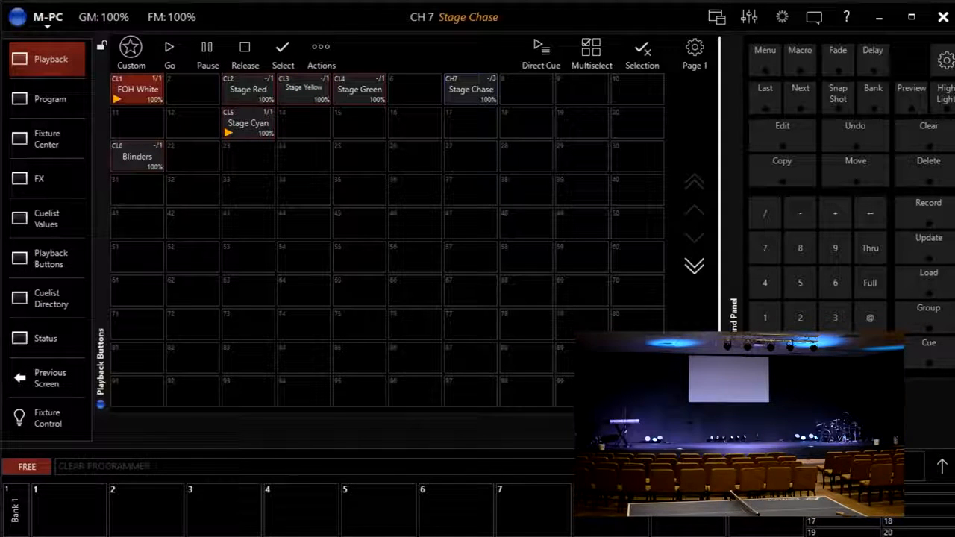
click(249, 91)
click(303, 90)
click(358, 90)
click(249, 91)
click(249, 125)
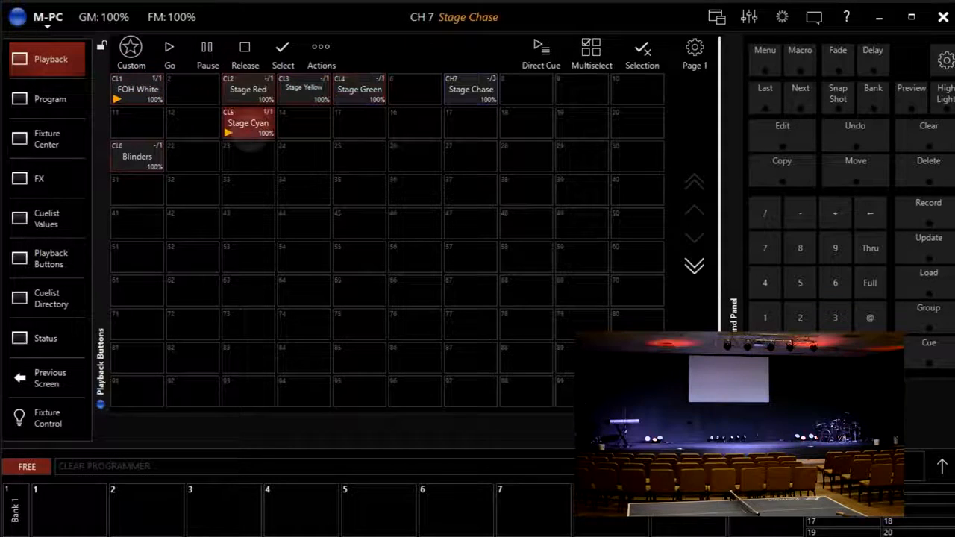
click(303, 91)
click(249, 91)
click(249, 124)
click(249, 91)
click(138, 90)
click(137, 90)
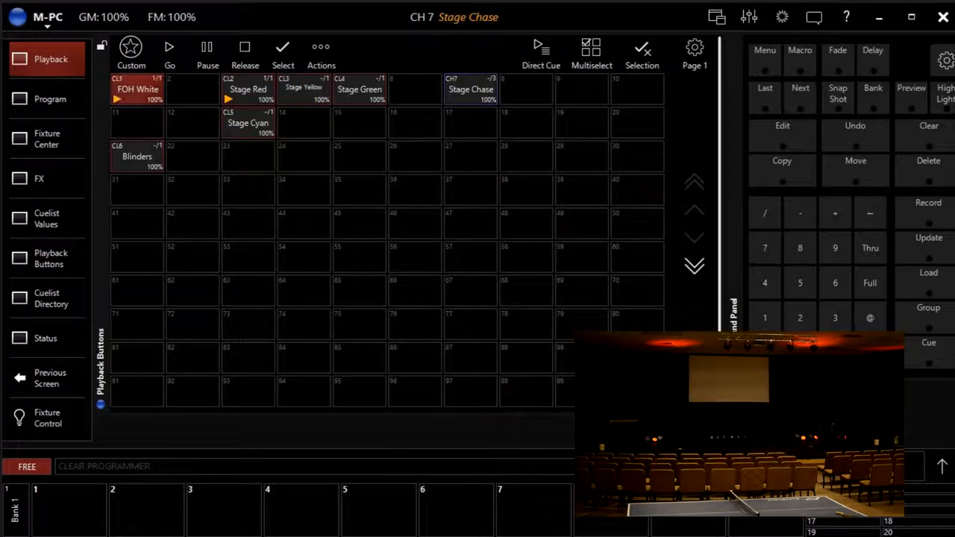
Step: Flash the Blinders cuelist by toggling it on and off repeatedly over the running FOH White and Stage Red looks
click(137, 157)
click(139, 159)
click(137, 159)
click(137, 159)
click(137, 159)
click(137, 159)
click(137, 159)
click(138, 159)
click(137, 158)
click(137, 159)
click(137, 158)
click(137, 159)
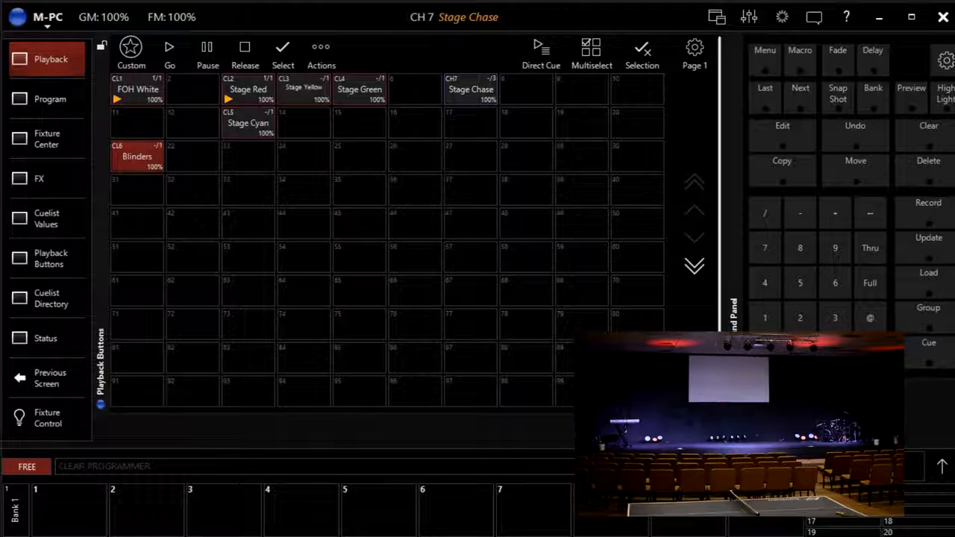
Step: Turn off Stage Red and FOH White, and try a single-colour stage look on its own
click(248, 91)
click(137, 91)
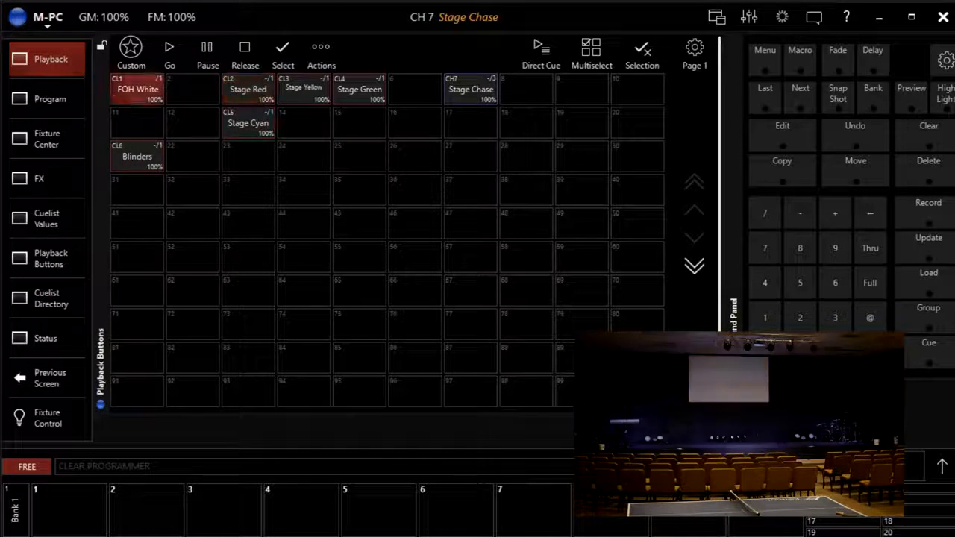
click(303, 91)
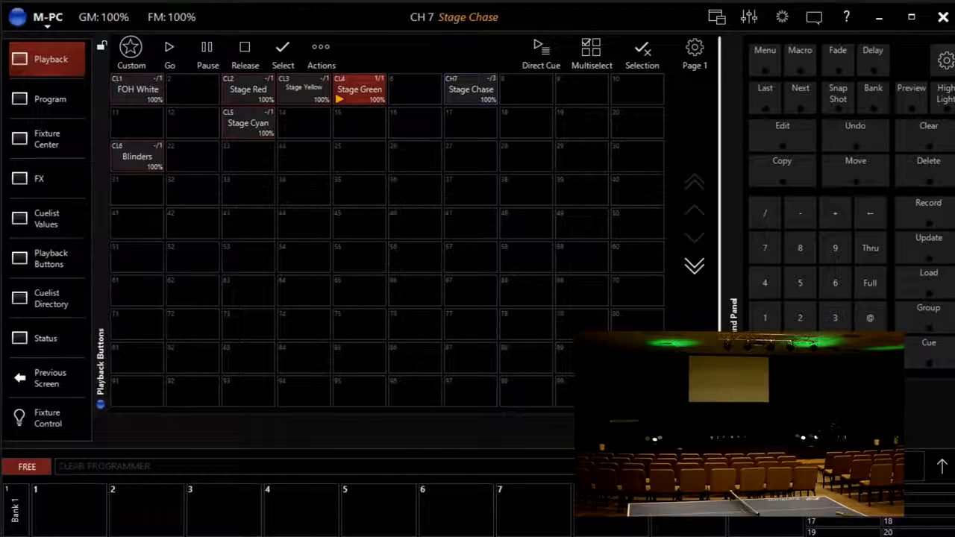
Step: Start the Stage Chase cuelist and set its chase Fade to 0 %
click(470, 91)
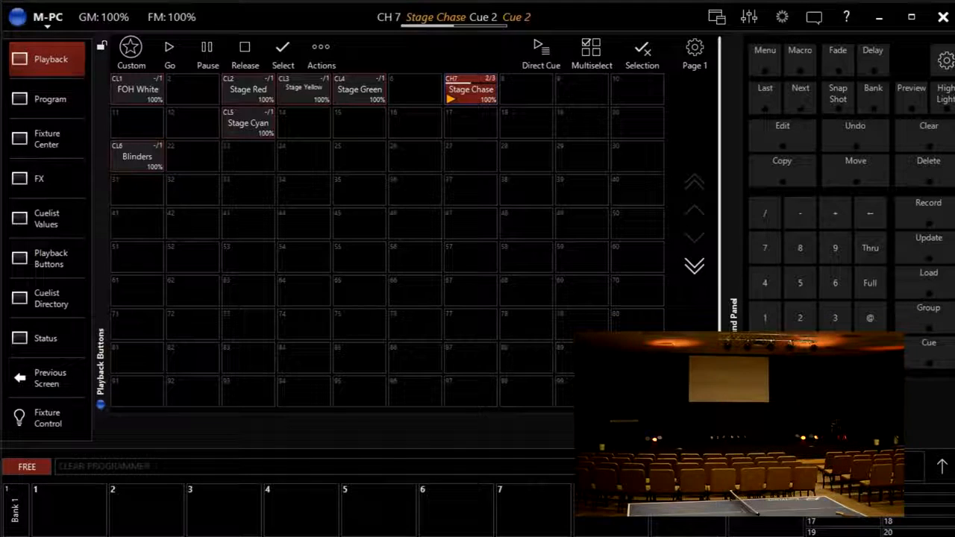
right_click(468, 96)
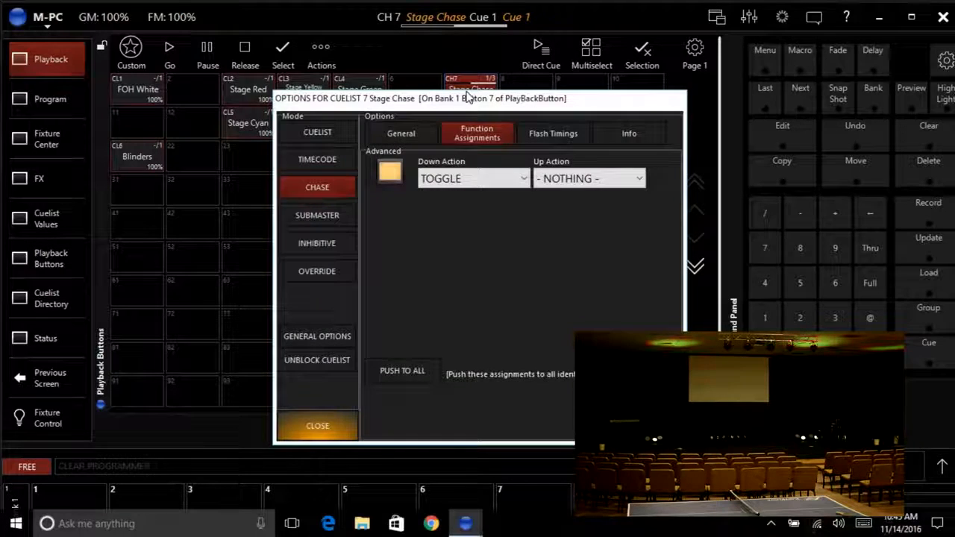
click(402, 137)
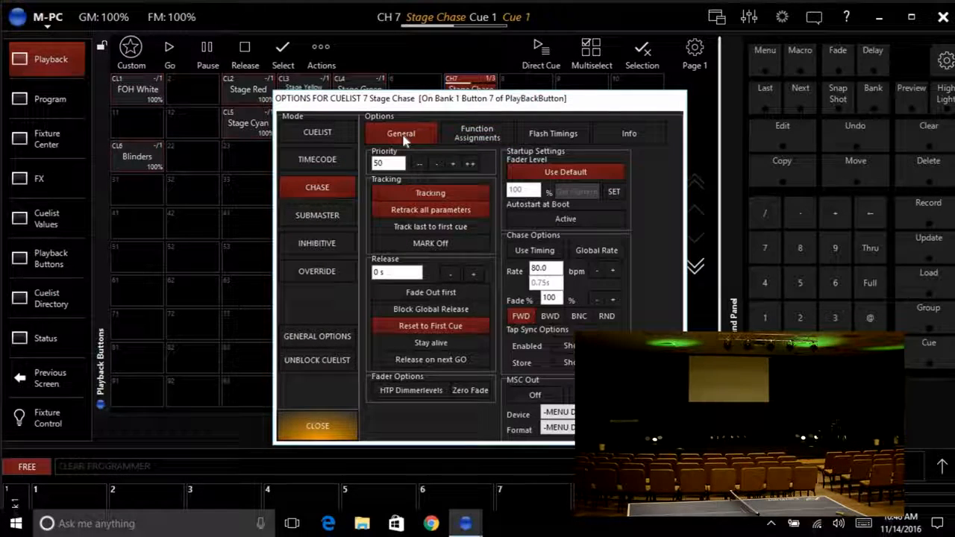
click(596, 301)
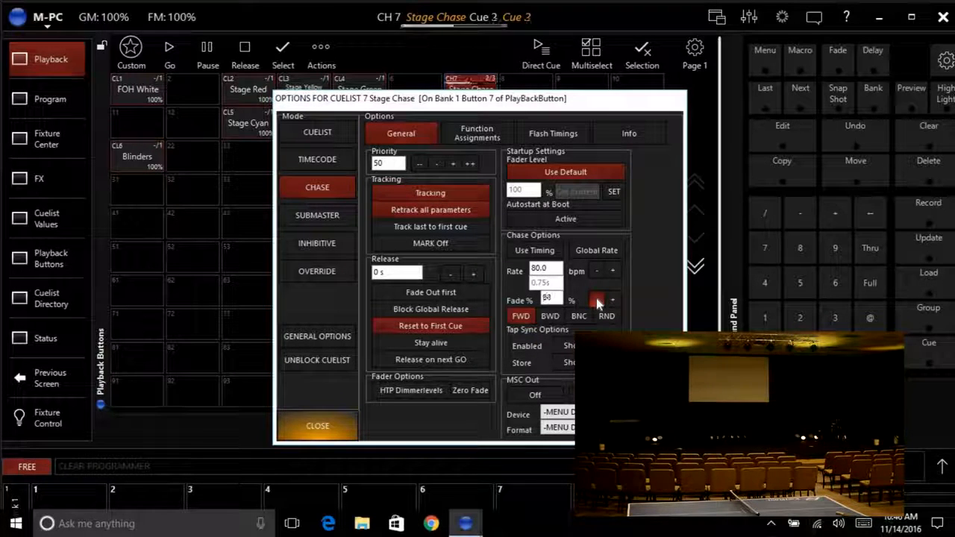
drag(596, 297, 596, 297)
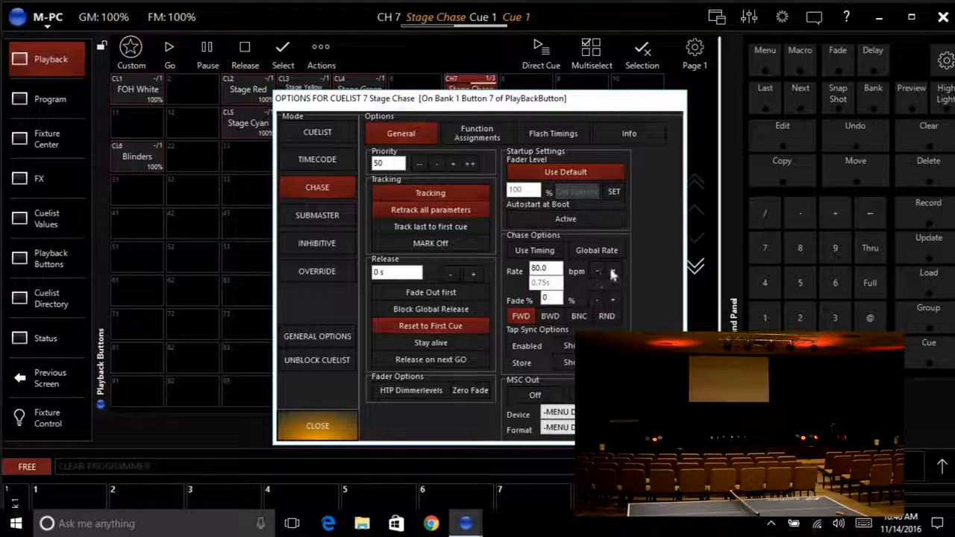
Step: Set the Stage Chase rate to 130.50 bpm and close its options
drag(611, 271, 610, 271)
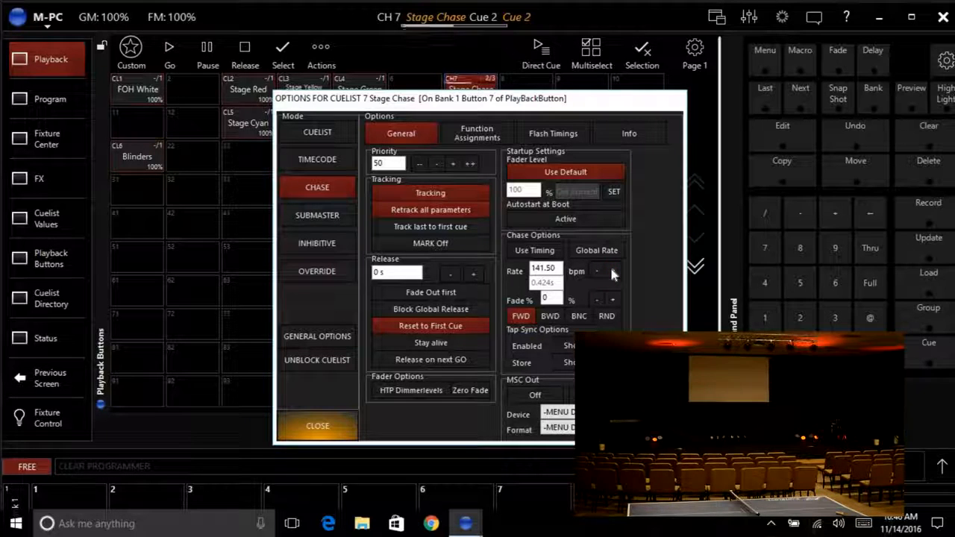
drag(599, 271, 599, 271)
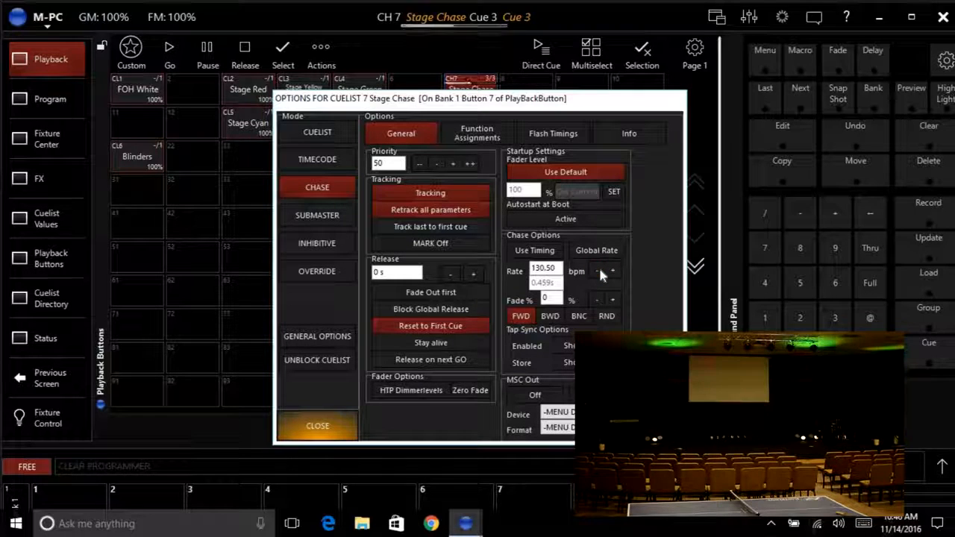
click(316, 428)
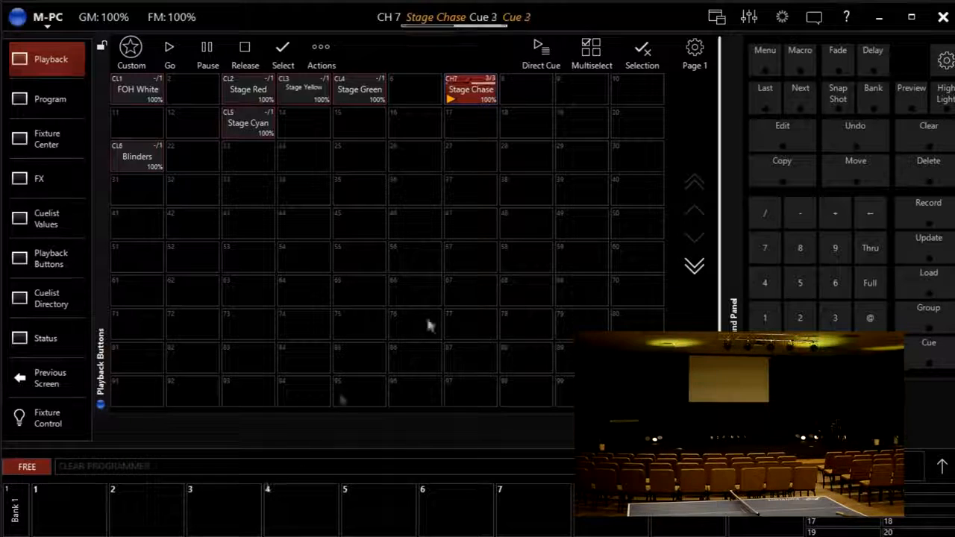
Step: Stop the Stage Chase cuelist and move it from its playback button to playback fader 3 of Bank 1
click(477, 96)
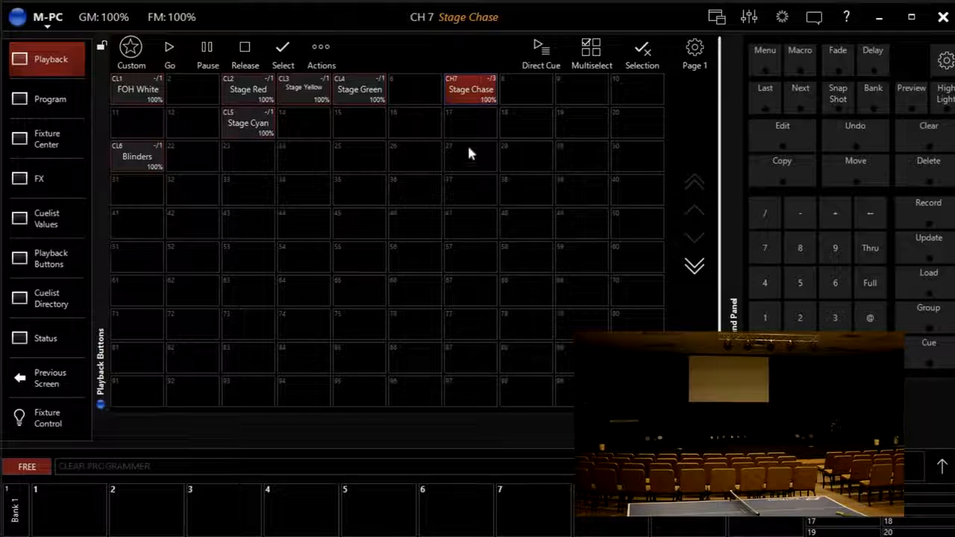
click(858, 171)
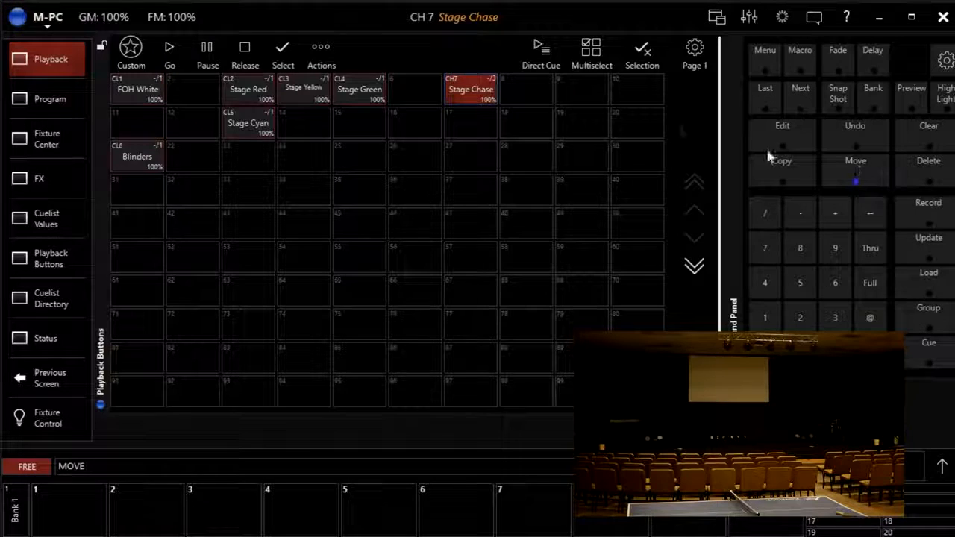
click(481, 96)
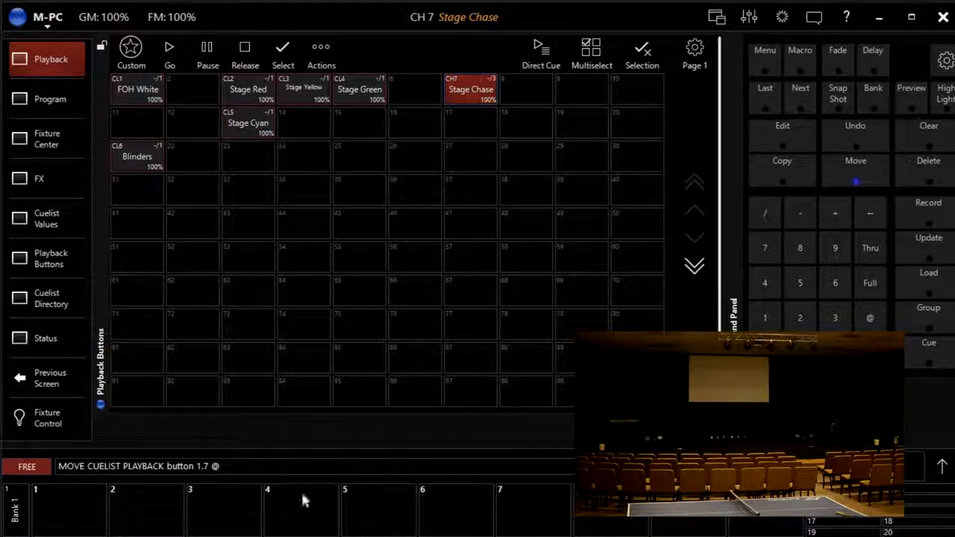
click(201, 522)
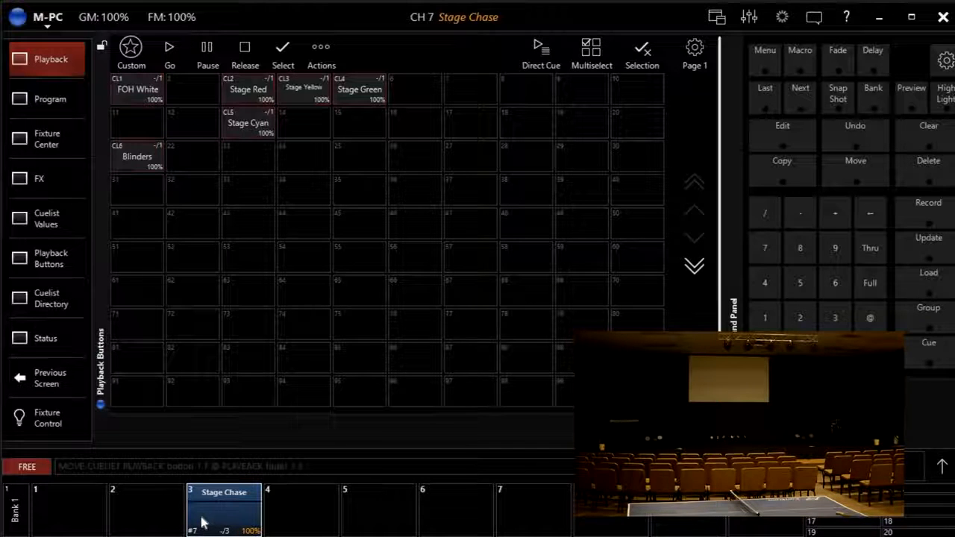
Step: Display the virtual playback faders and set the Down Action of Stage Chase's lowest fader button from FLASH to FLASH+GO
click(748, 18)
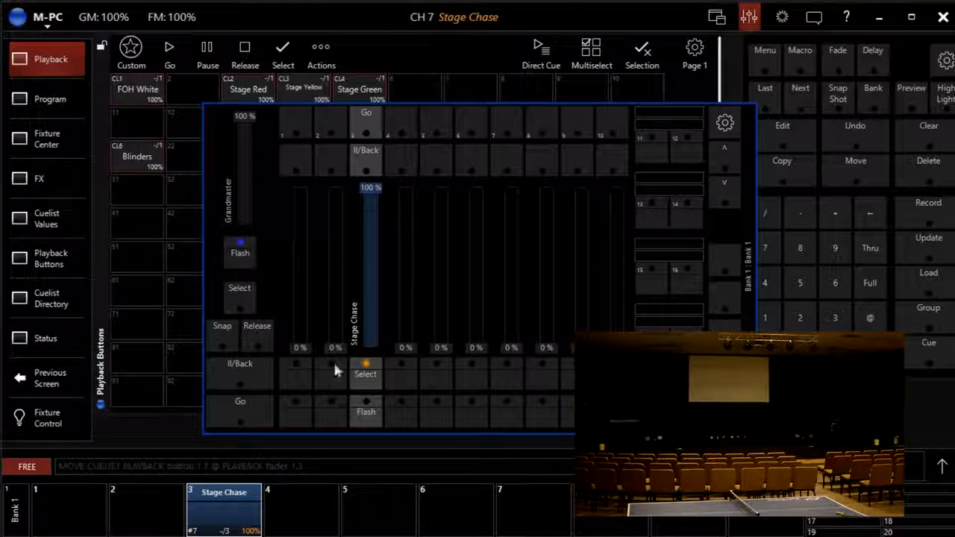
right_click(228, 515)
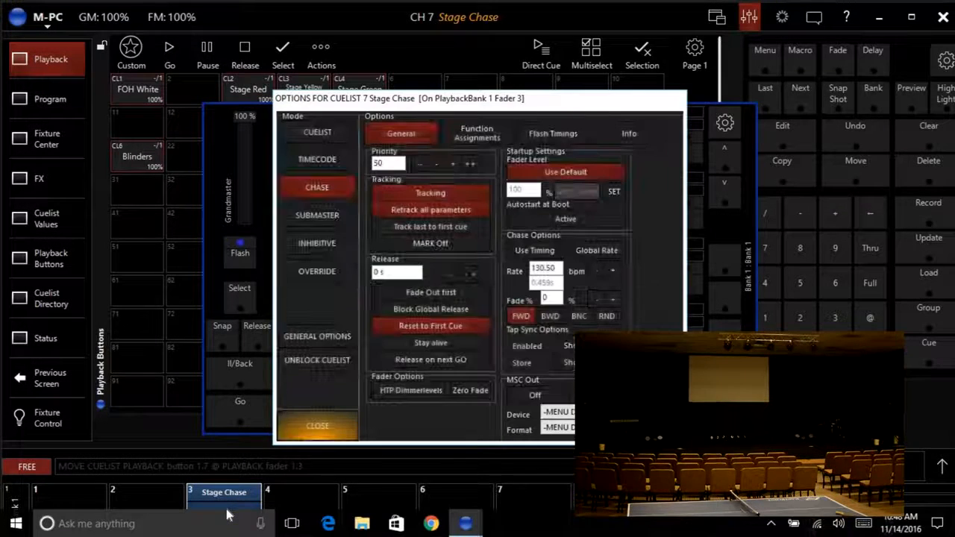
click(462, 136)
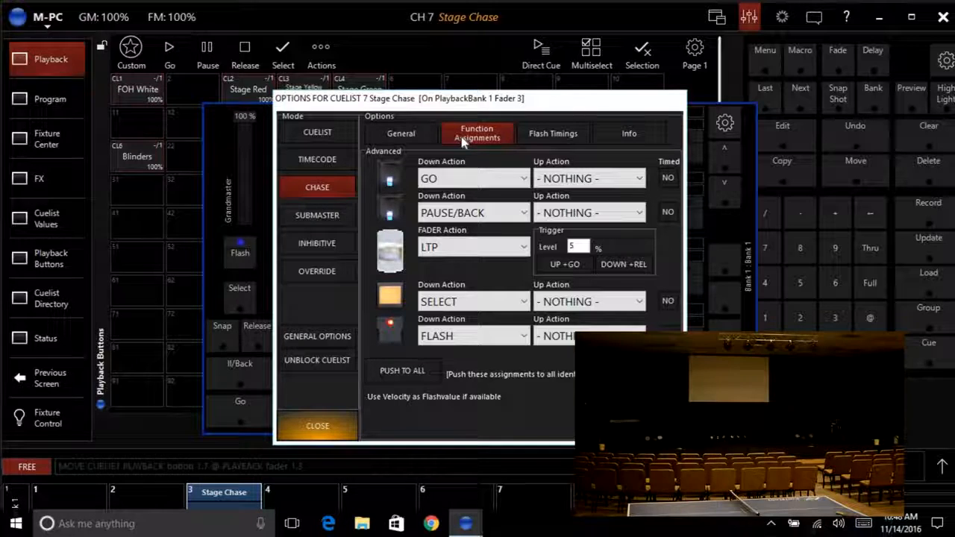
click(445, 338)
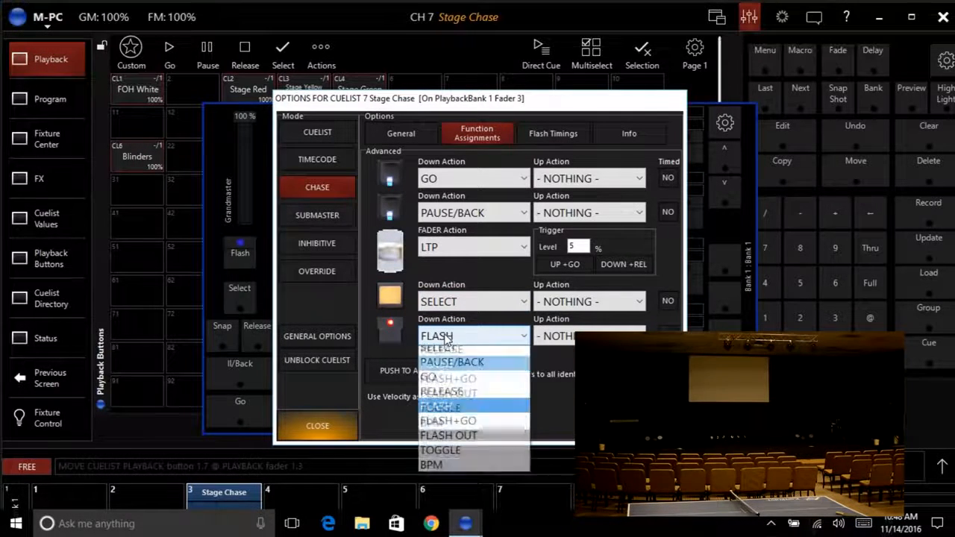
click(453, 443)
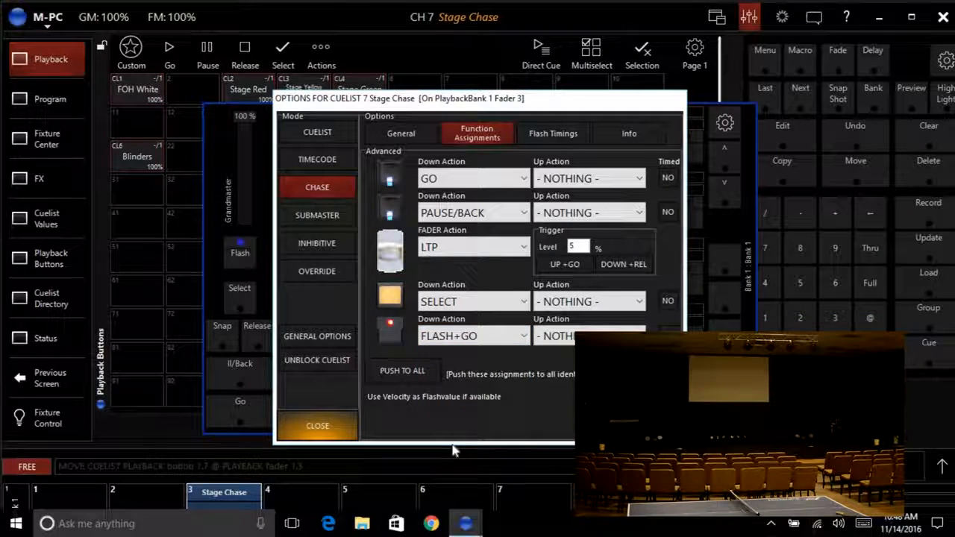
Step: Set the Down Action of Stage Chase's first fader button to BPM and its second to RELEASE, and close the options
click(459, 182)
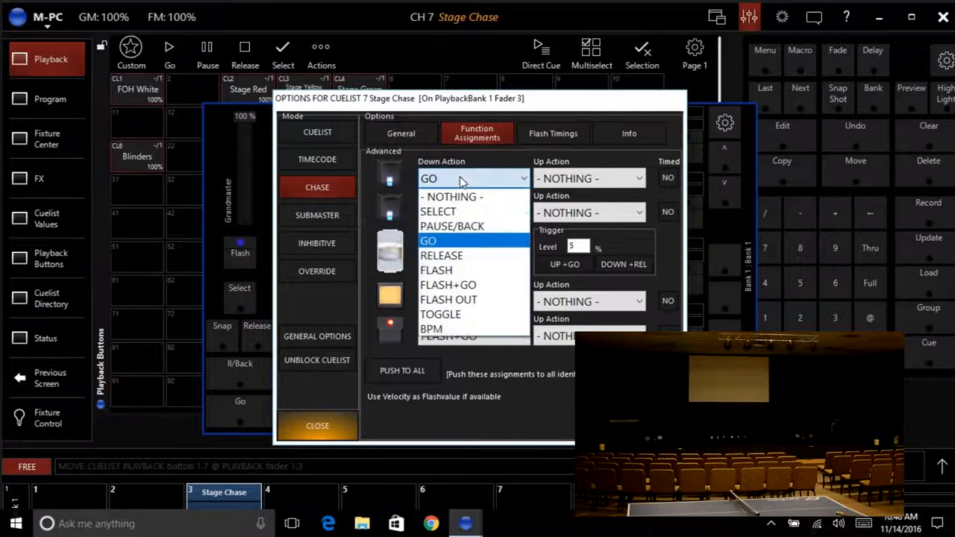
click(443, 330)
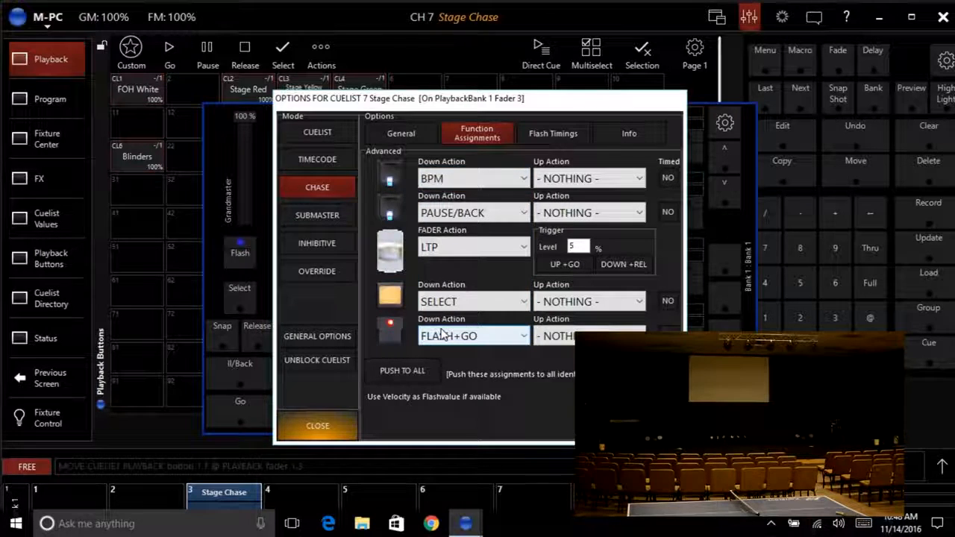
click(461, 214)
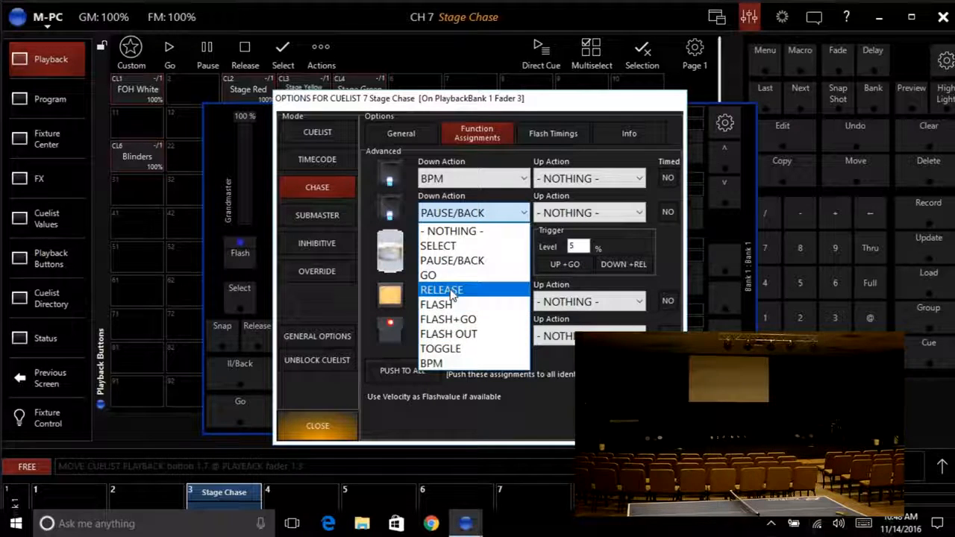
click(448, 291)
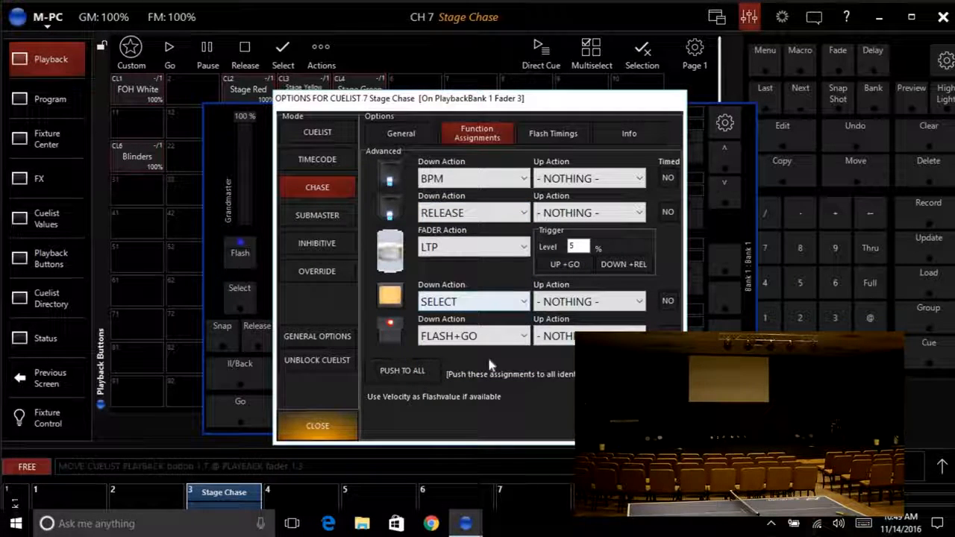
click(329, 426)
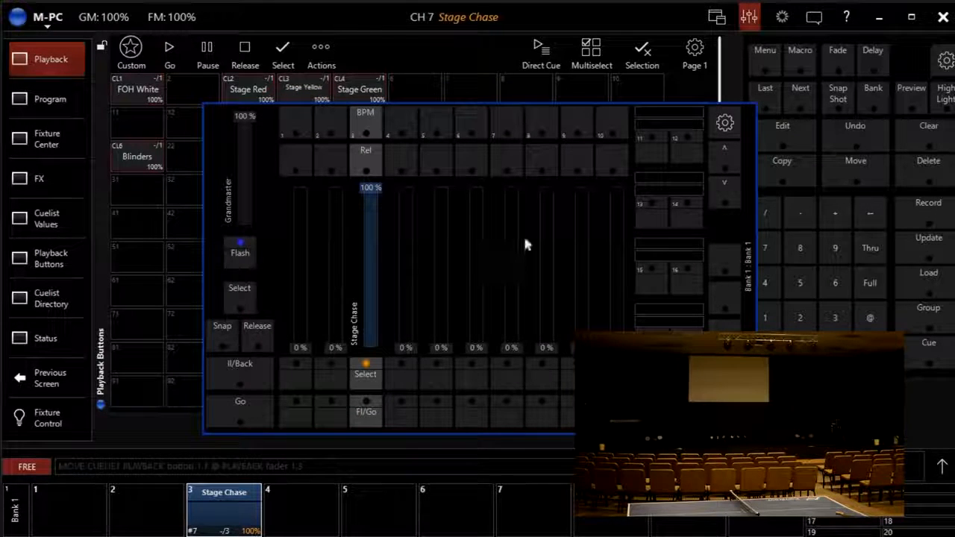
Step: Test Stage Chase on its virtual fader by starting it with flash-and-go, beating in a tempo with the BPM function, and releasing it
click(366, 418)
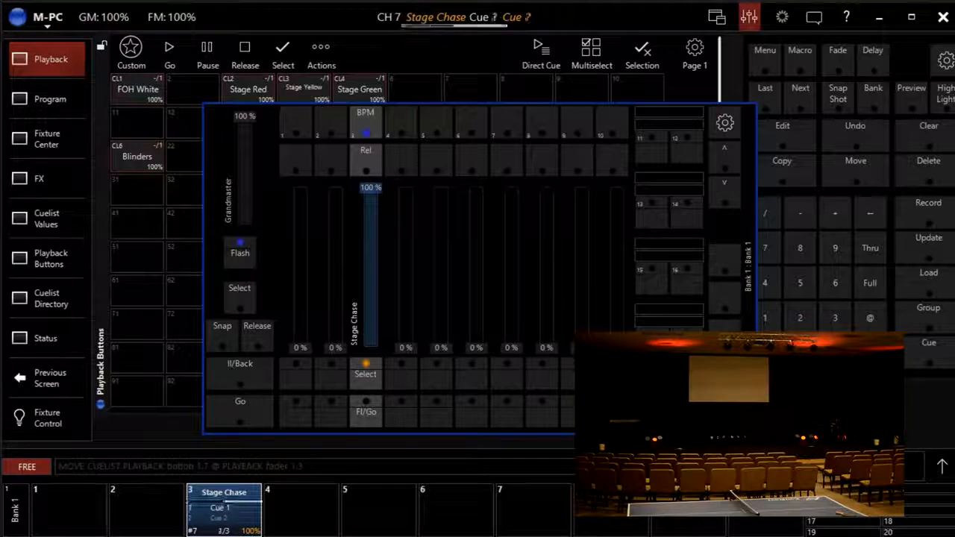
click(366, 123)
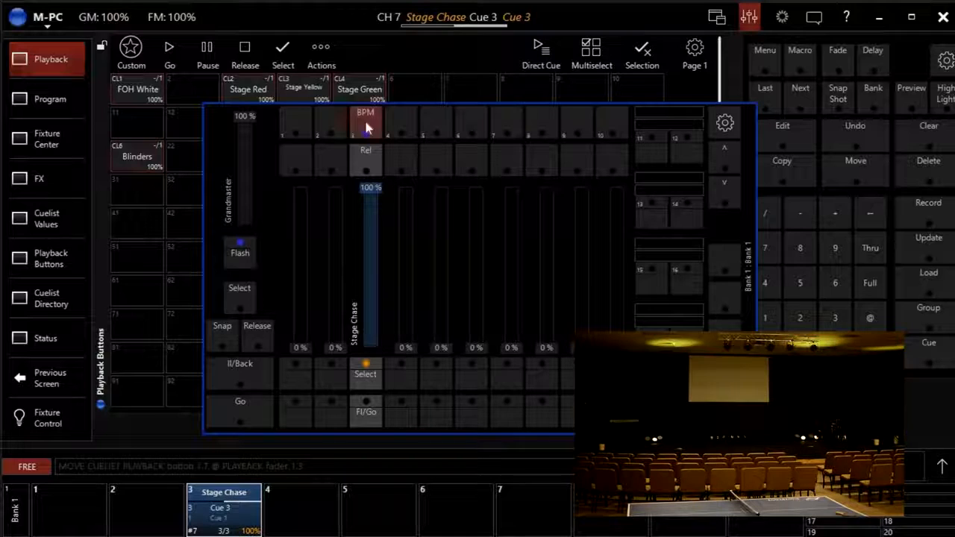
click(365, 123)
click(366, 123)
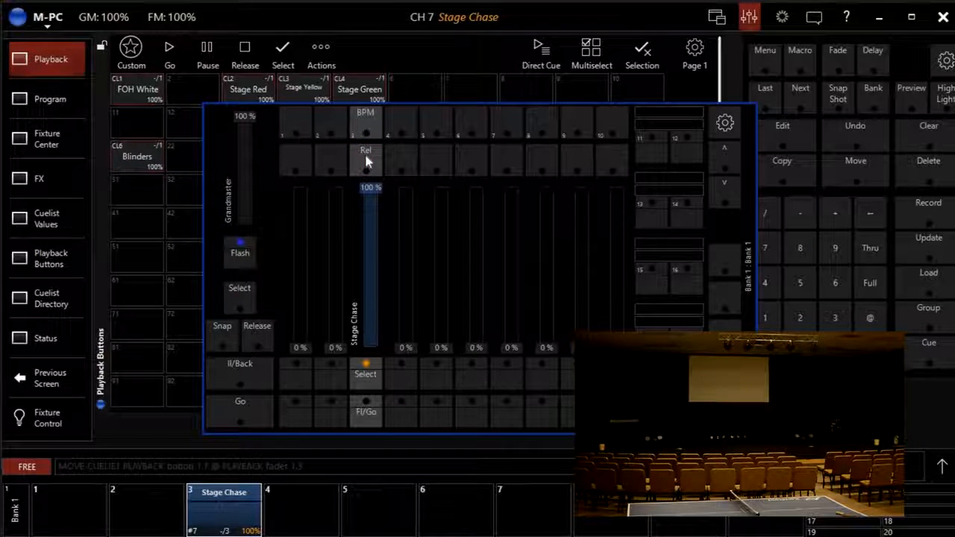
click(364, 416)
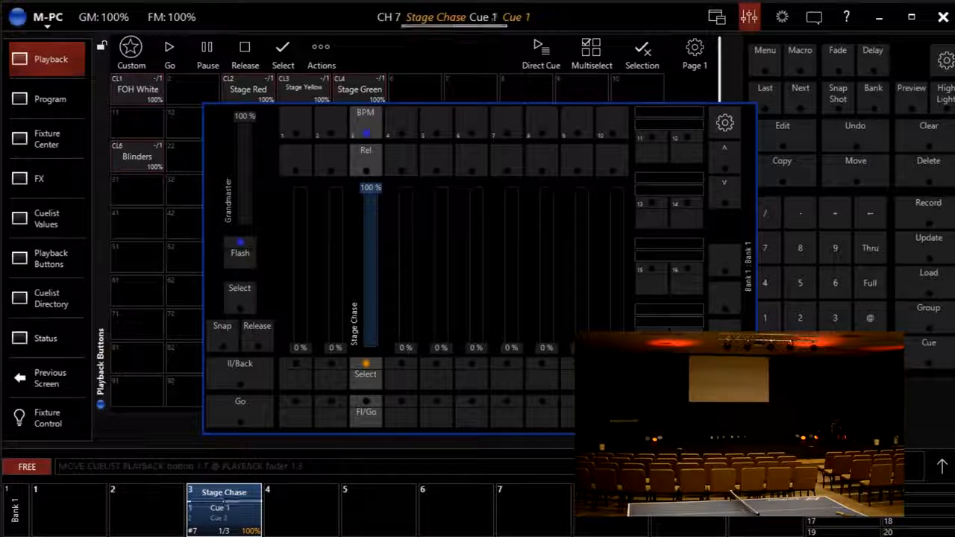
click(365, 160)
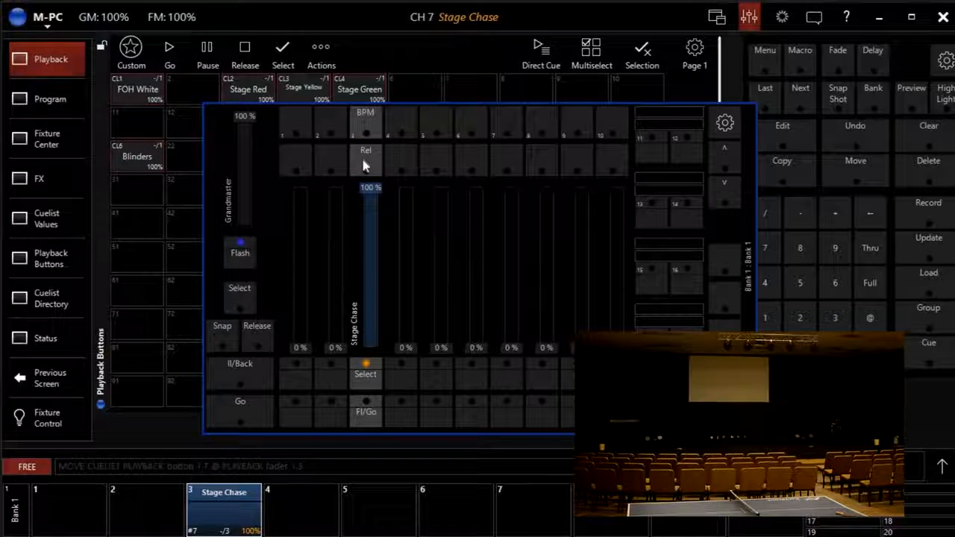
Step: Hide the virtual playback faders and move the FOH White cuelist from its playback button to playback fader 1 of Bank 1
click(749, 17)
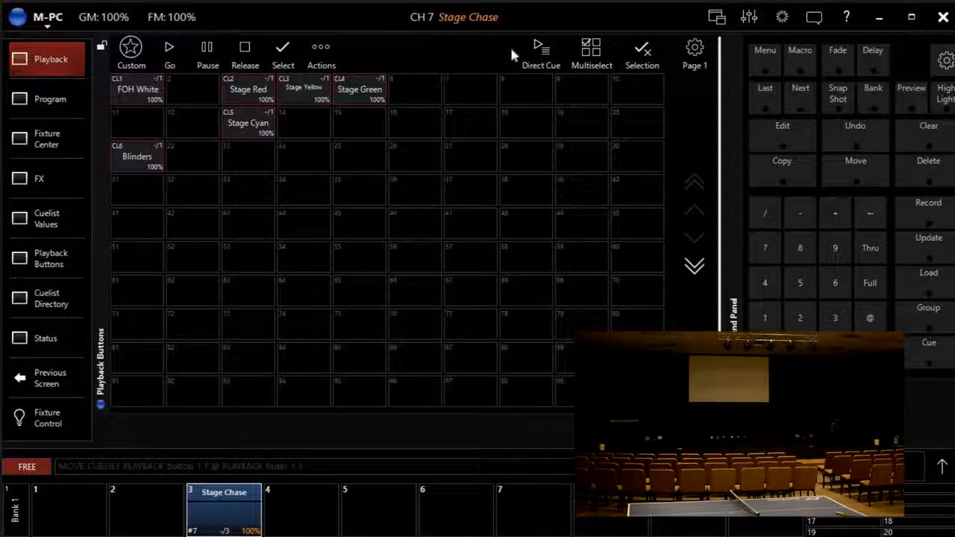
click(830, 172)
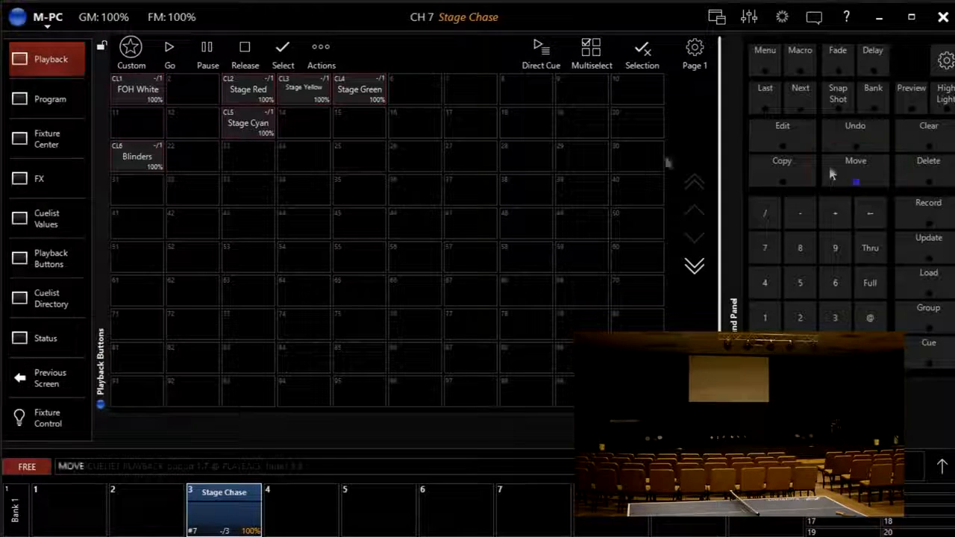
click(149, 85)
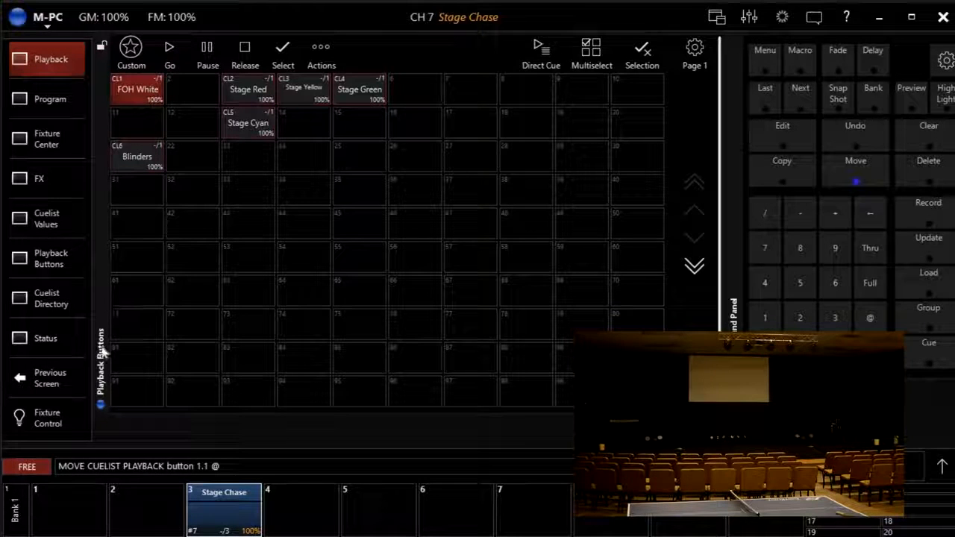
click(69, 503)
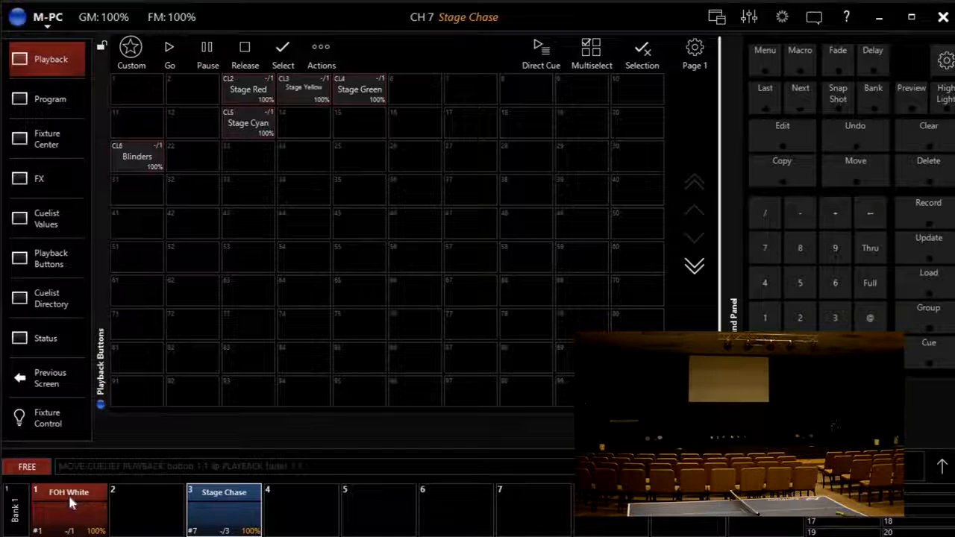
Step: Display the virtual playback faders again and start FOH White with its fader at 100 %
click(749, 17)
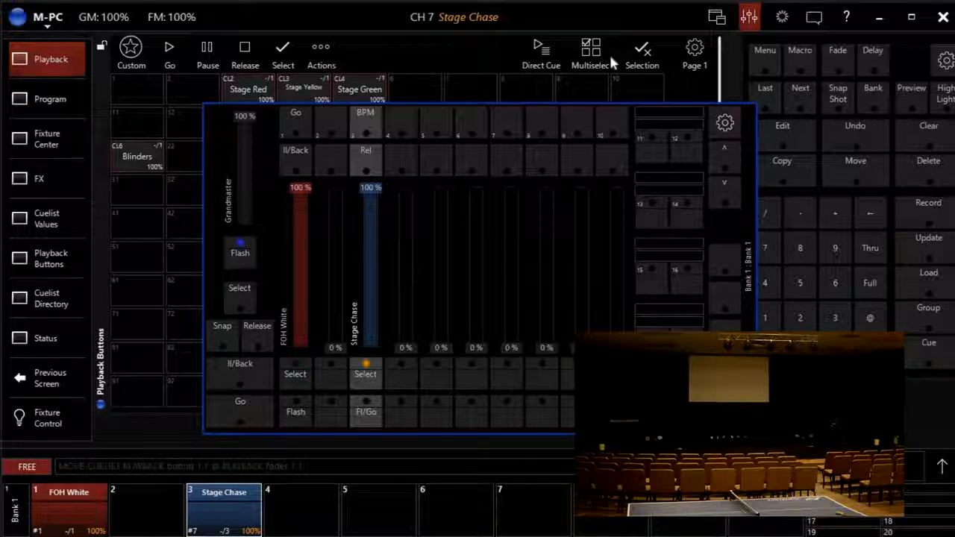
click(290, 121)
drag(299, 347, 300, 188)
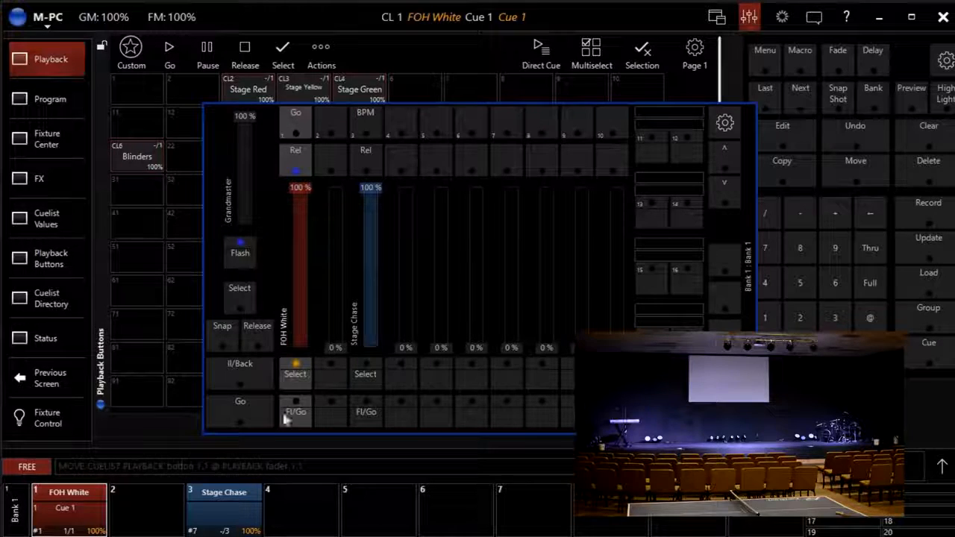
Step: Review FOH White's fader function assignments, keep FLASH+GO as the lowest button's Down Action, and close the options
click(70, 509)
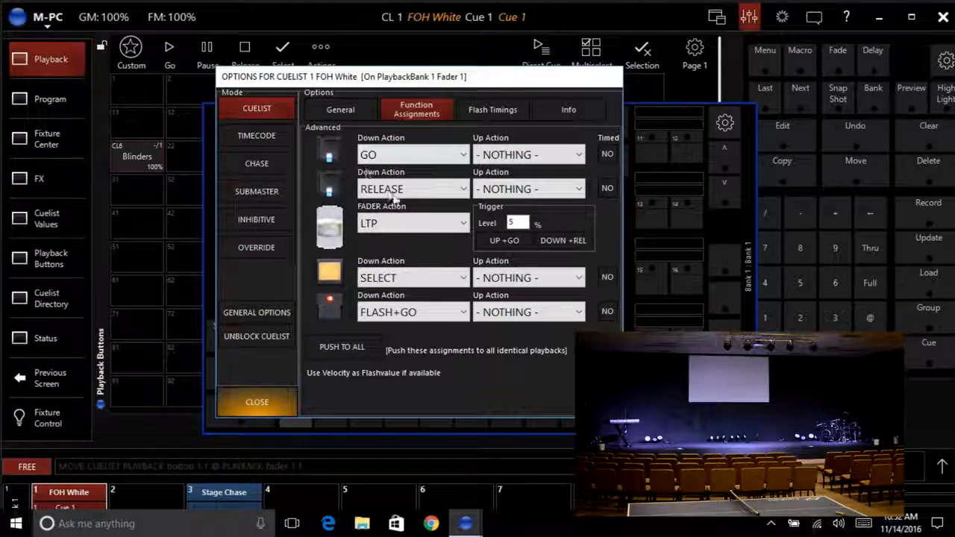
click(378, 194)
click(380, 273)
click(403, 313)
click(399, 311)
click(404, 314)
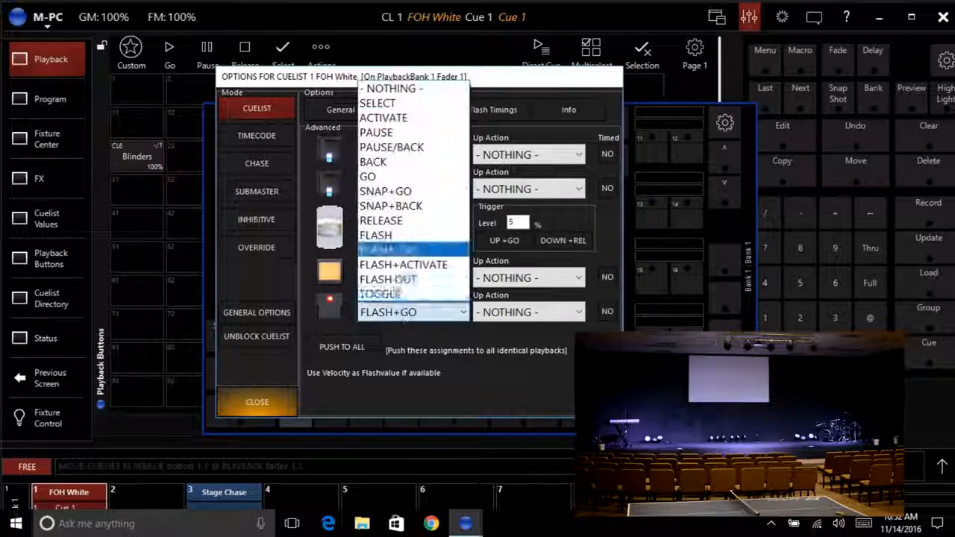
click(389, 251)
click(276, 403)
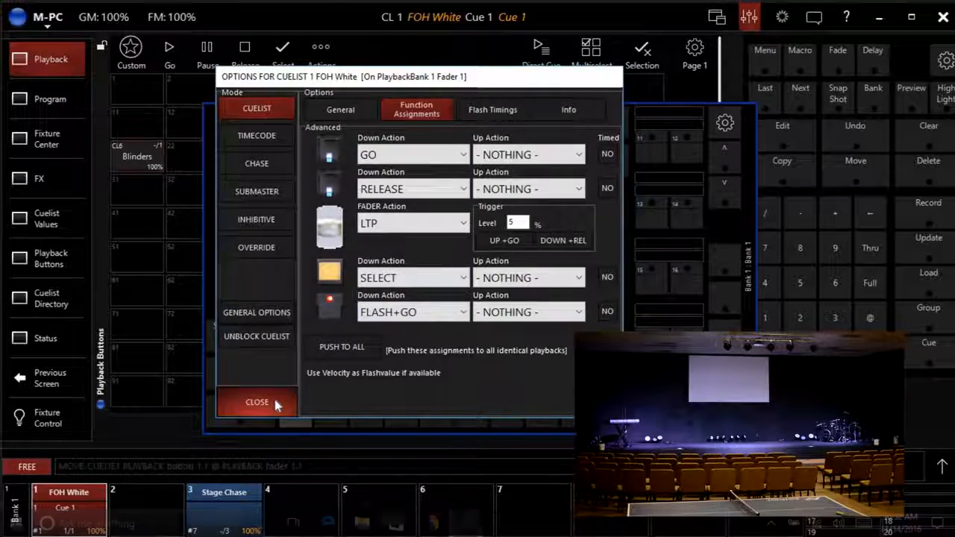